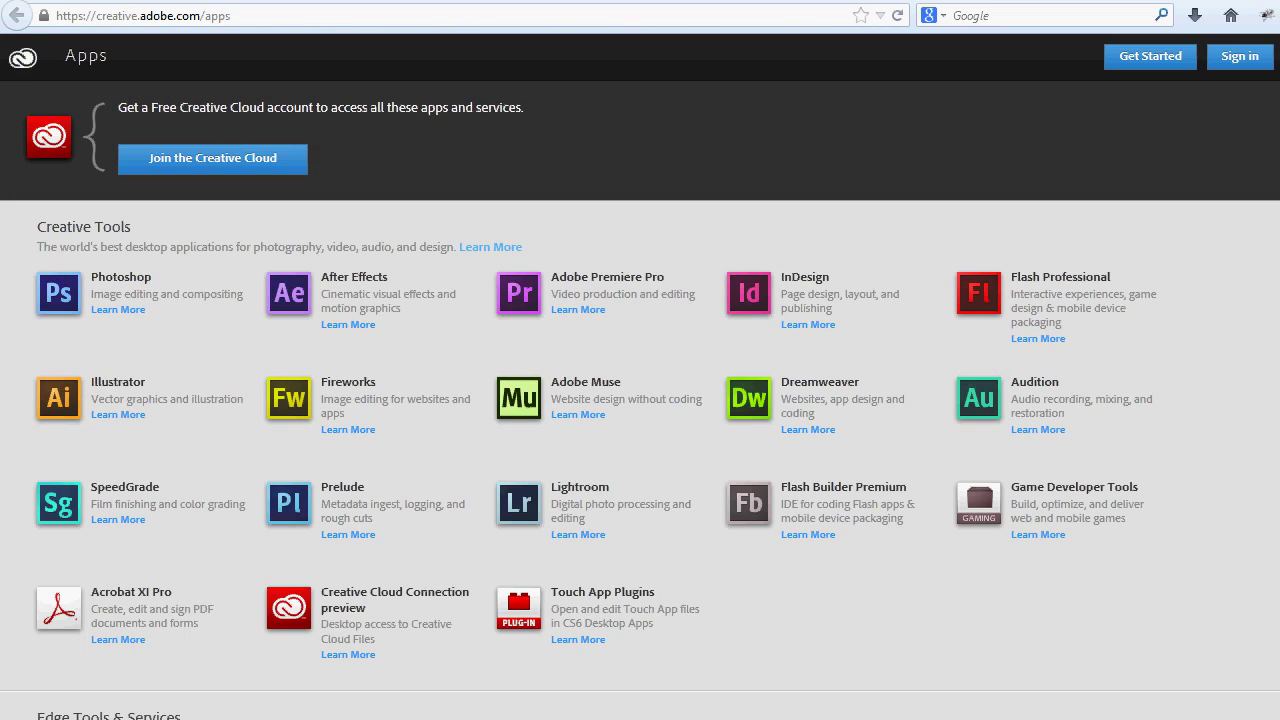
Scroll through the individual plans and bring up the Single App plan's app choices and price
scroll(640, 400, down, 1)
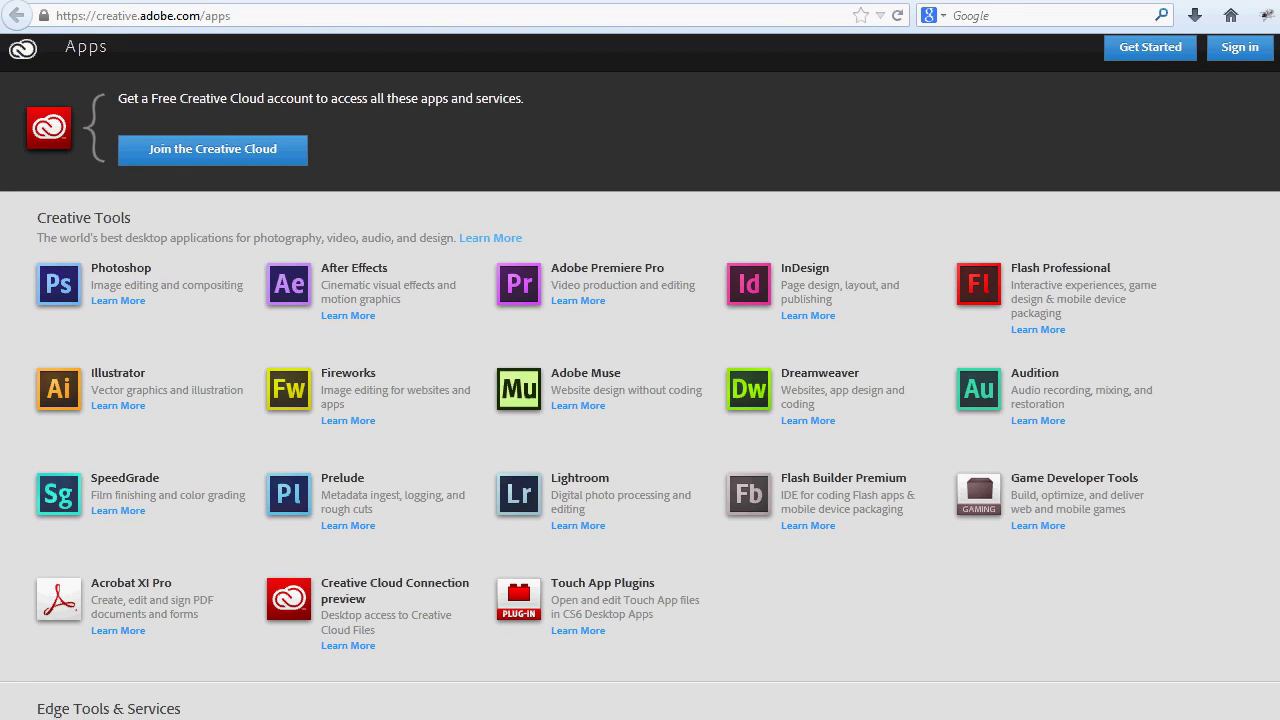
scroll(640, 400, down, 2)
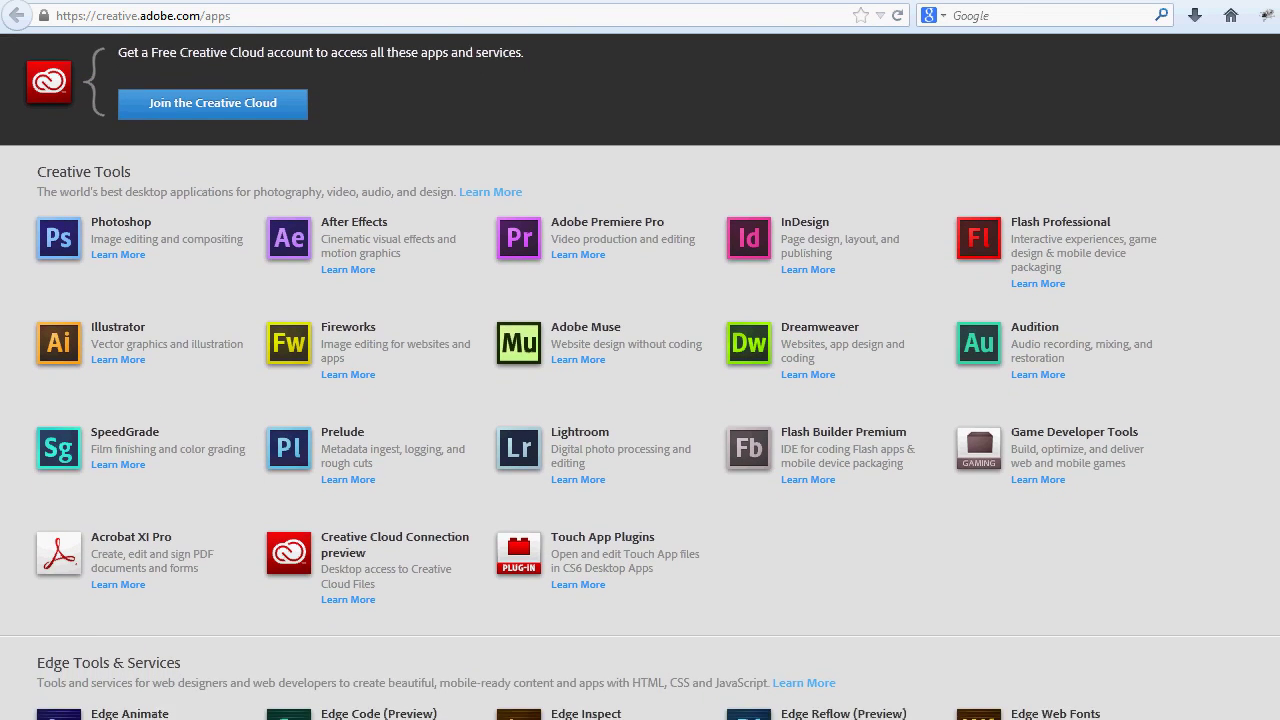
scroll(640, 400, down, 2)
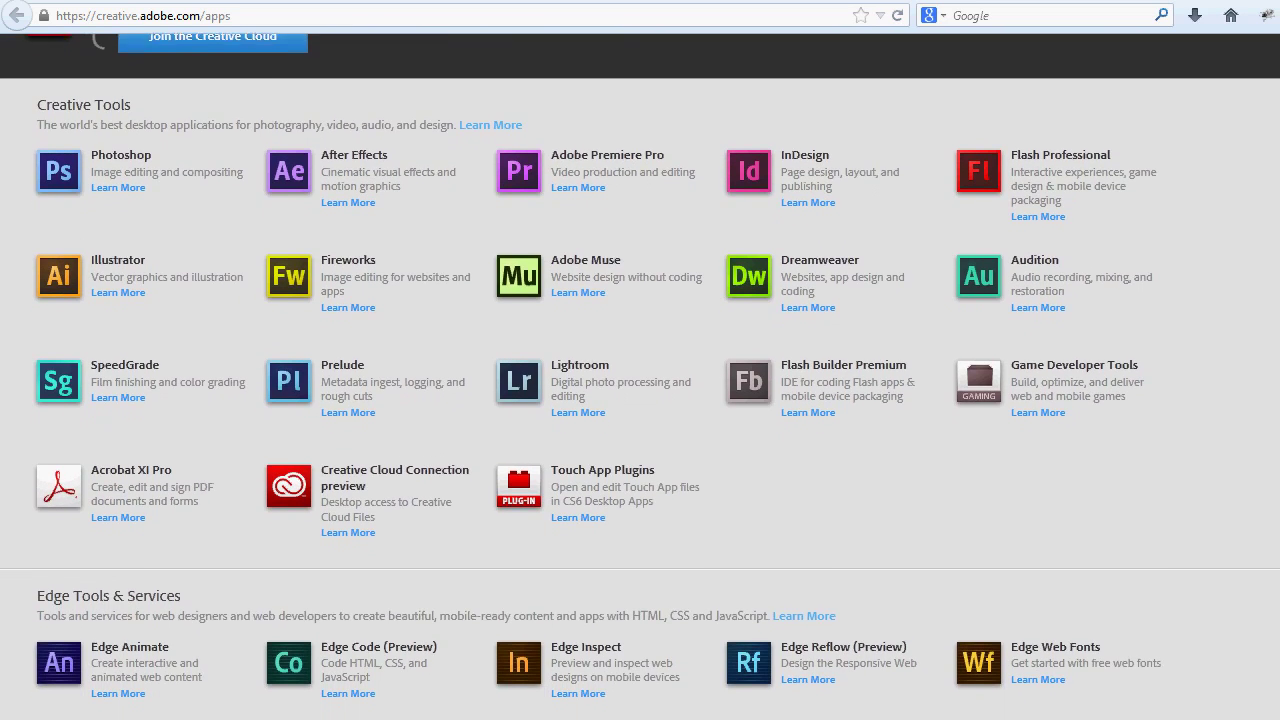
scroll(640, 400, down, 1)
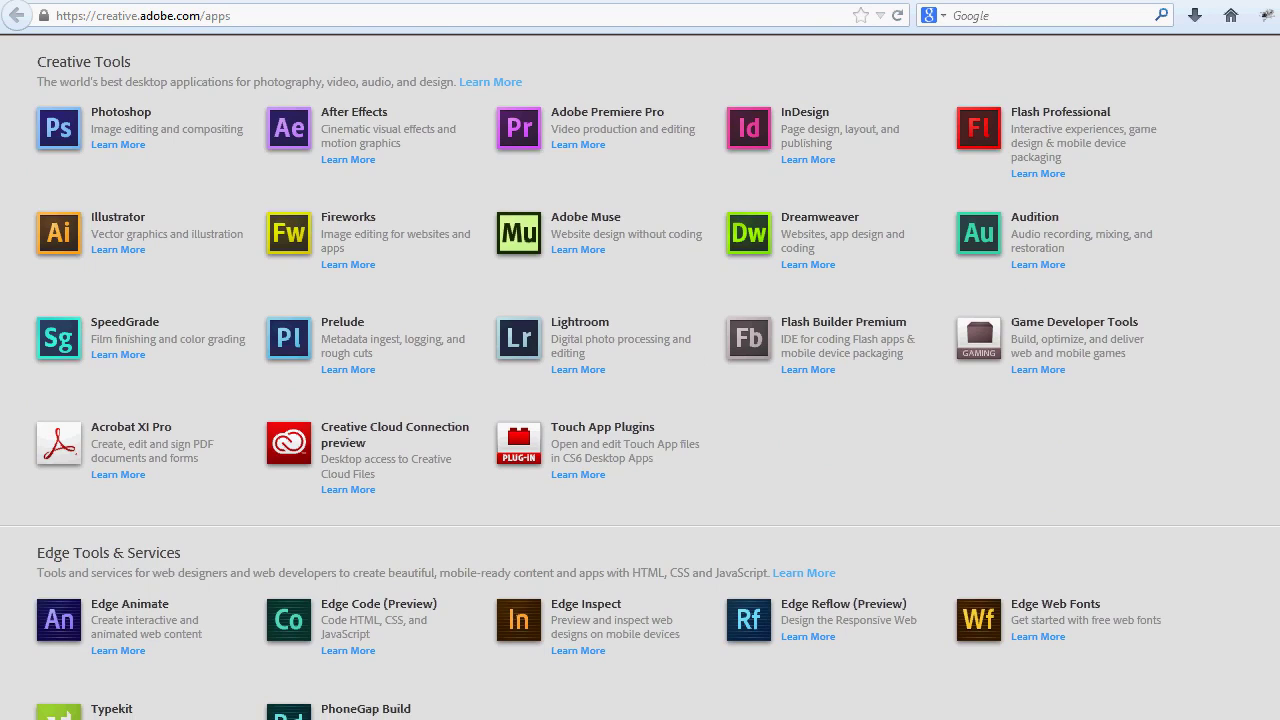
scroll(640, 400, down, 2)
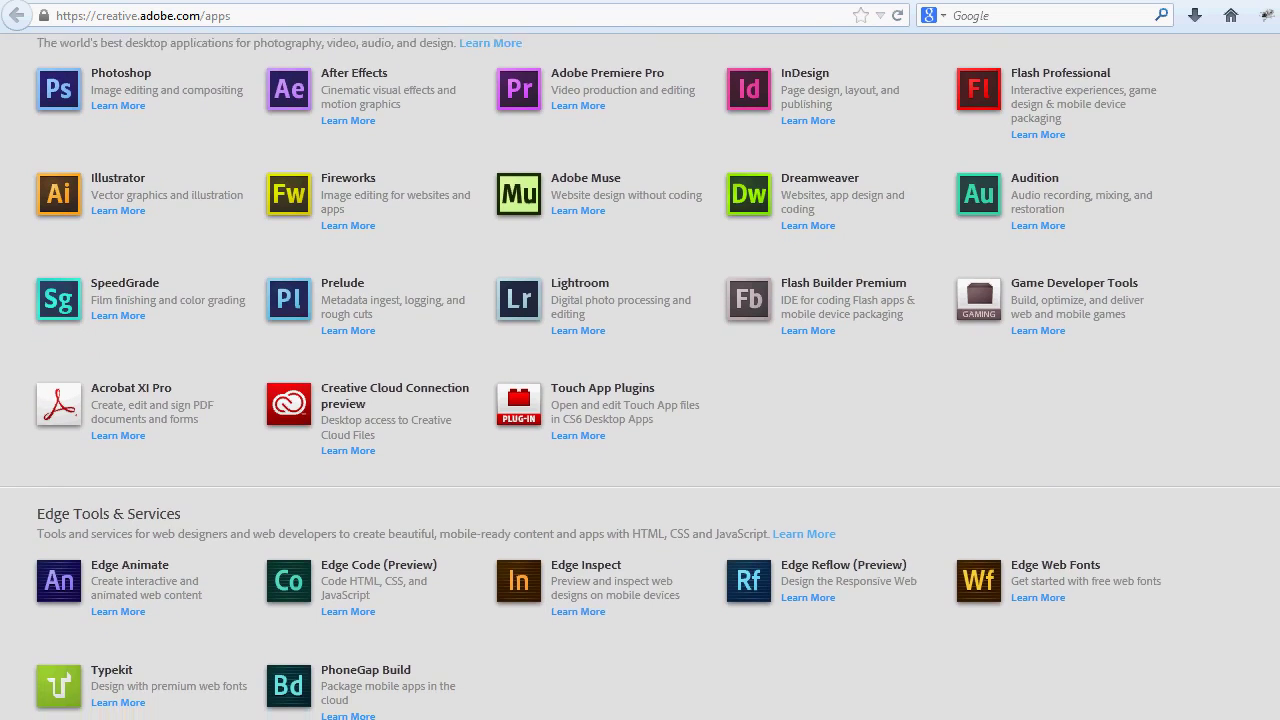
scroll(640, 376, down, 3)
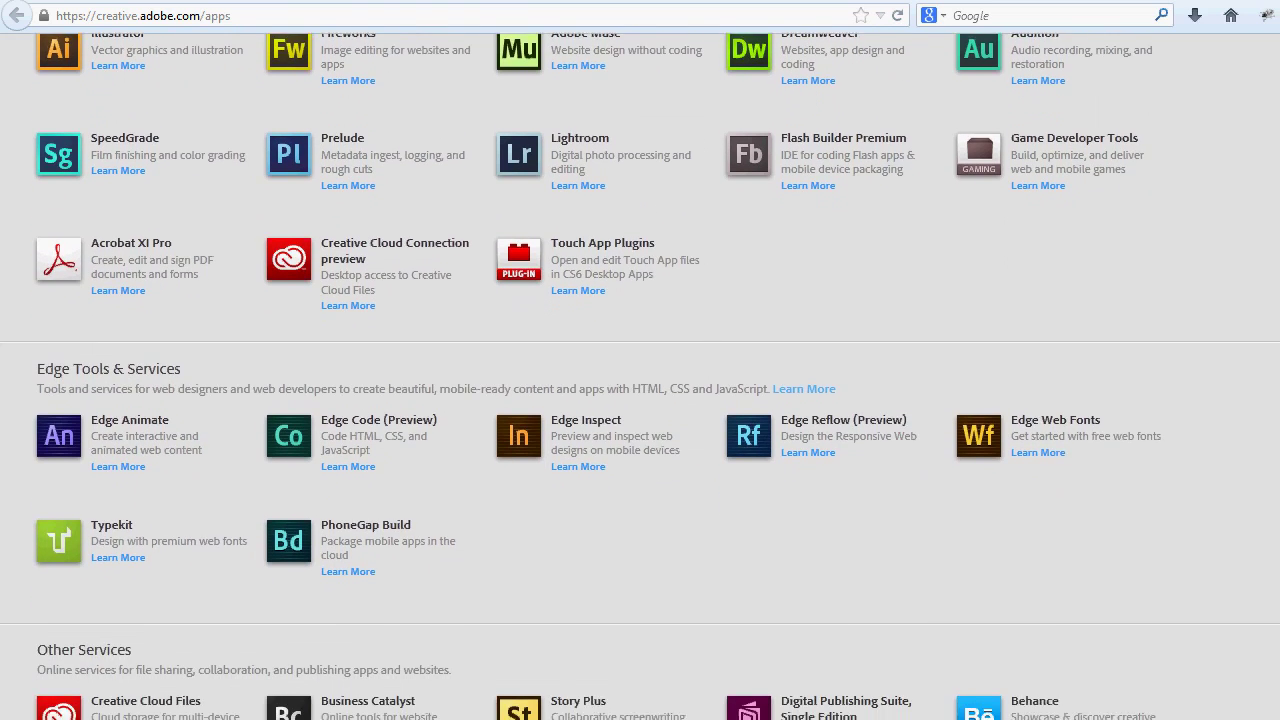
scroll(640, 376, down, 2)
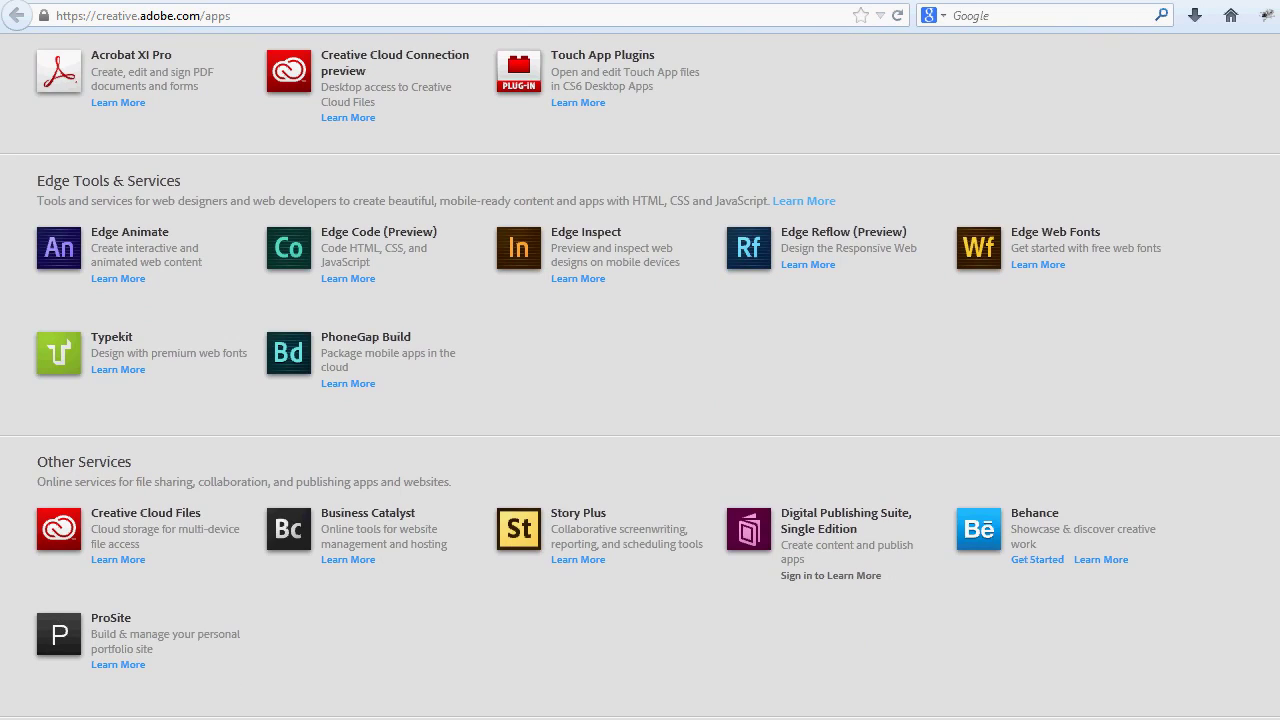
scroll(640, 376, down, 5)
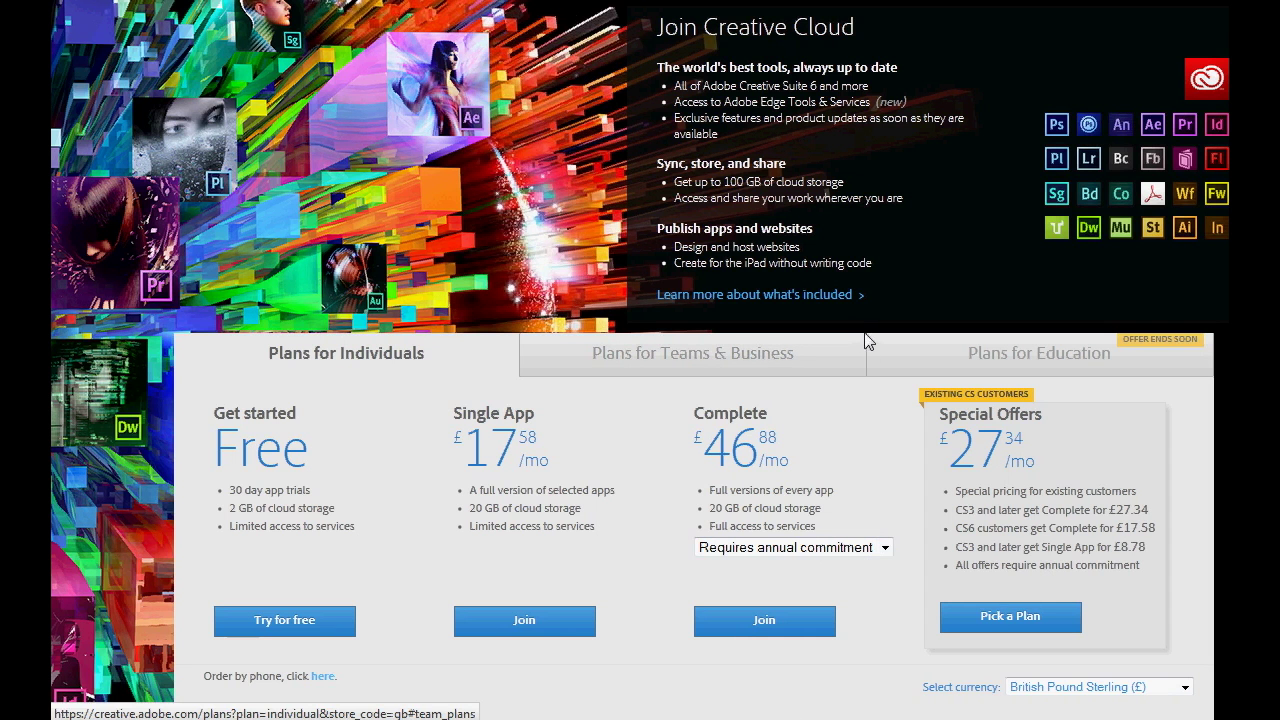
click(512, 630)
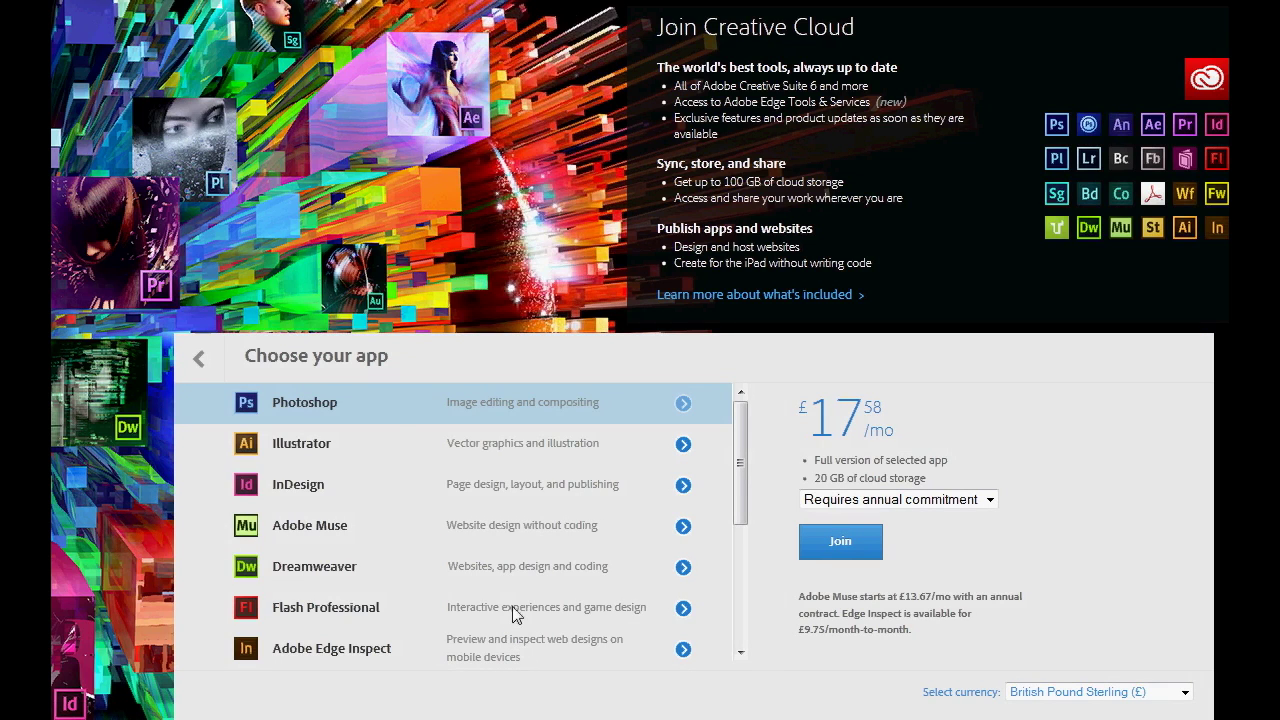
drag(742, 440, 913, 418)
Compare the Single App price under cancel-anytime and CS3+ owner commitments, then return to the overview
click(1044, 472)
click(992, 500)
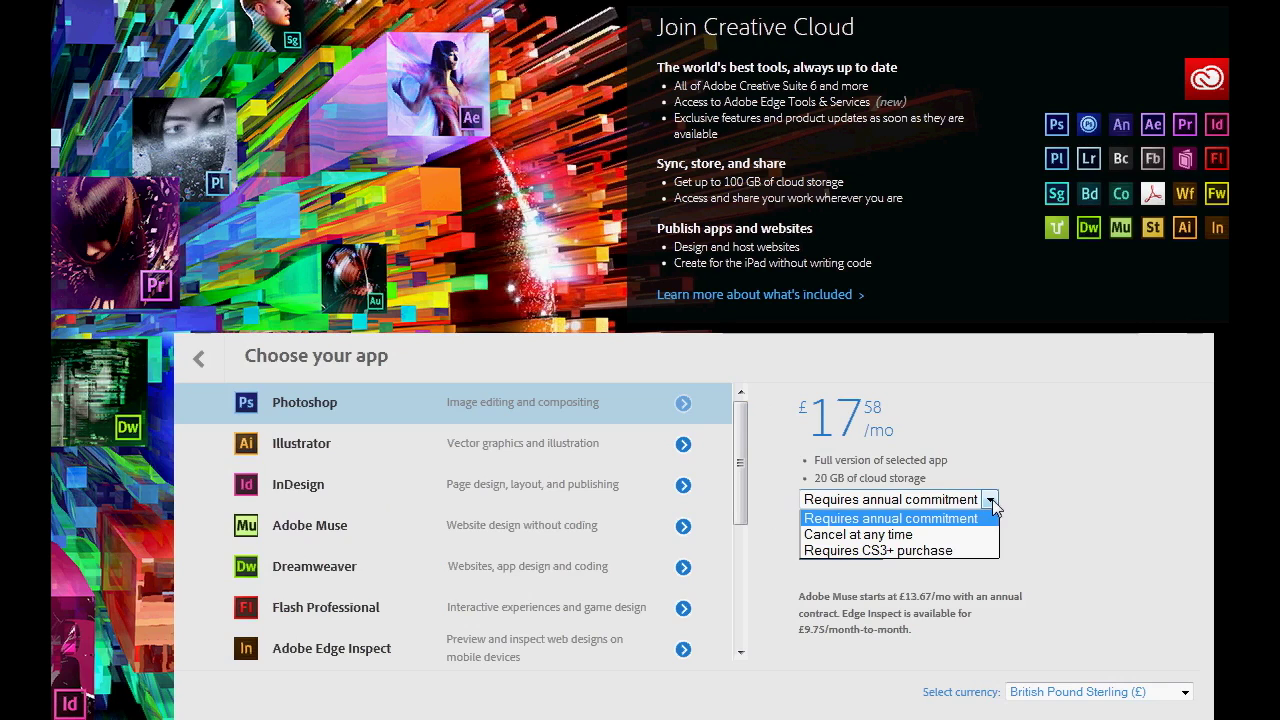
click(955, 535)
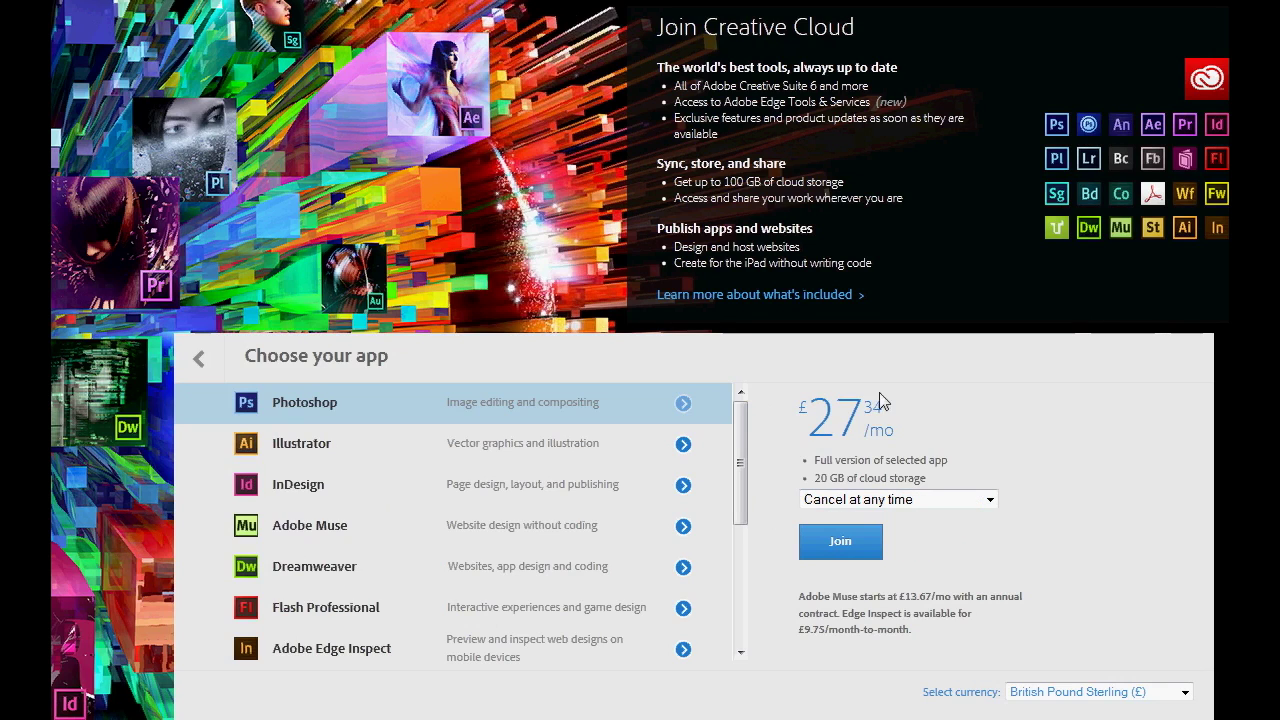
click(989, 499)
click(943, 551)
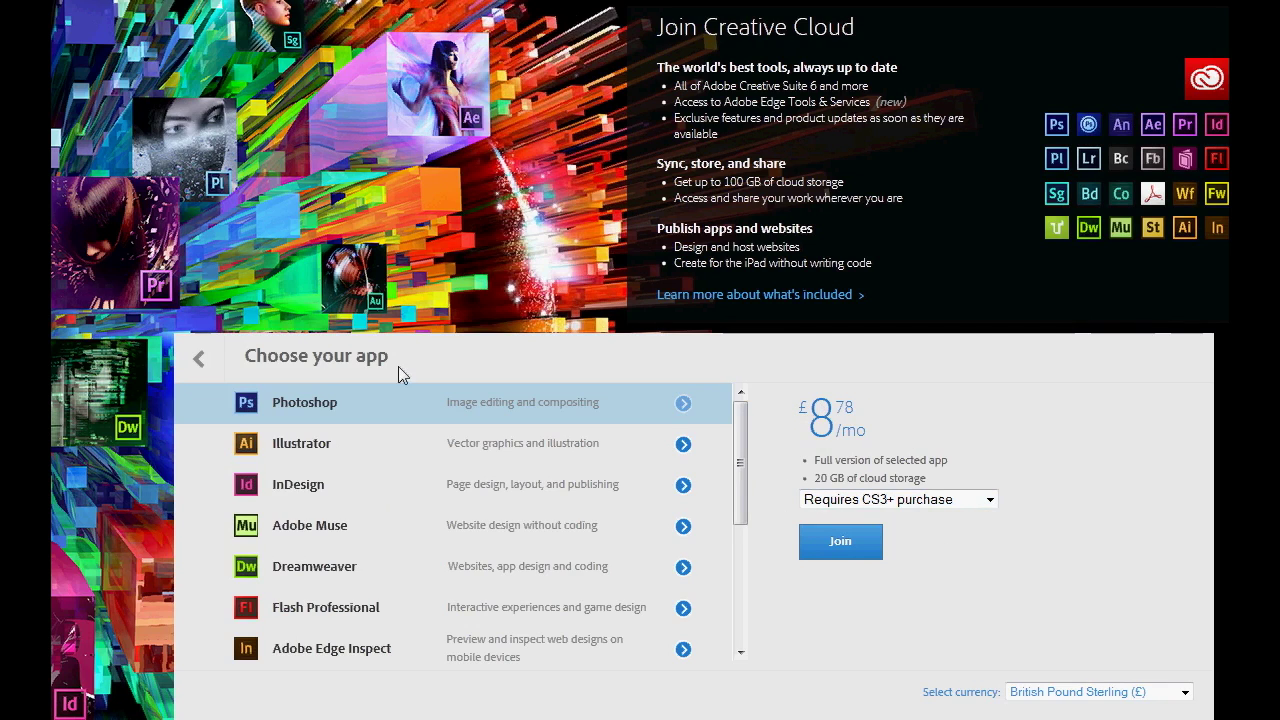
click(201, 366)
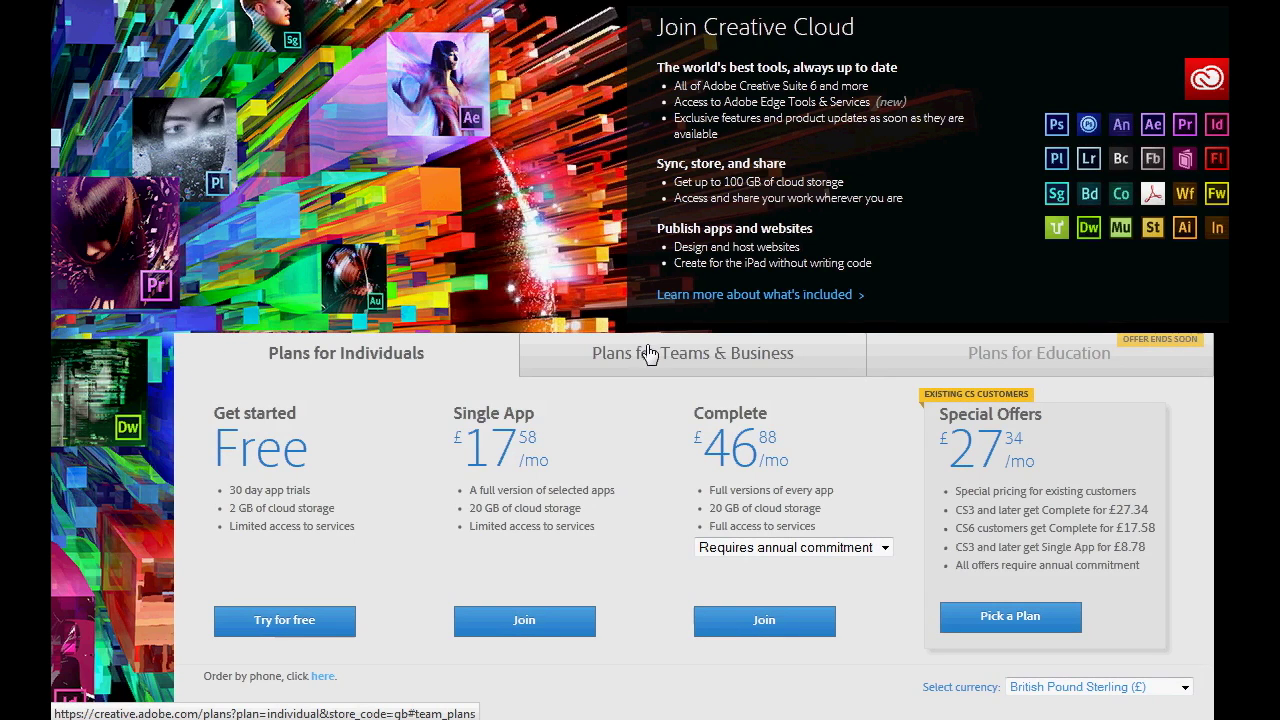
Price the Complete plan as cancel-anytime and review the Complete for CS6 existing-customer offer
click(885, 547)
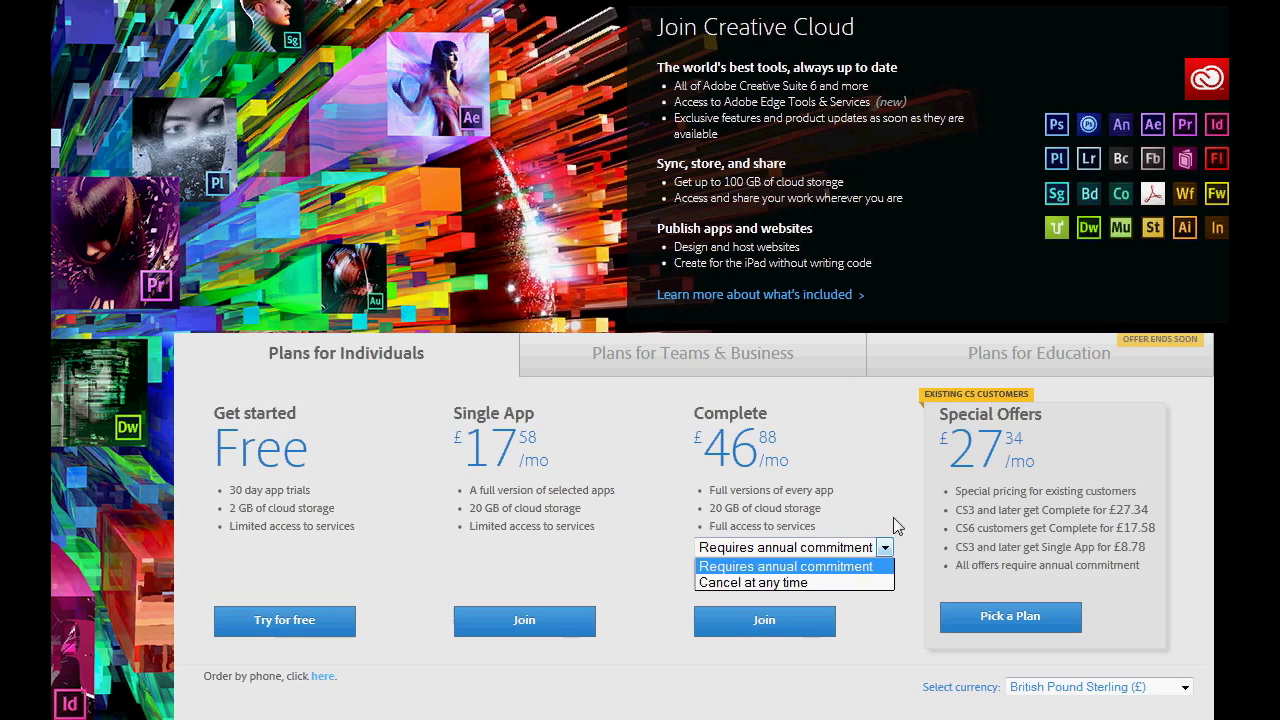
click(781, 581)
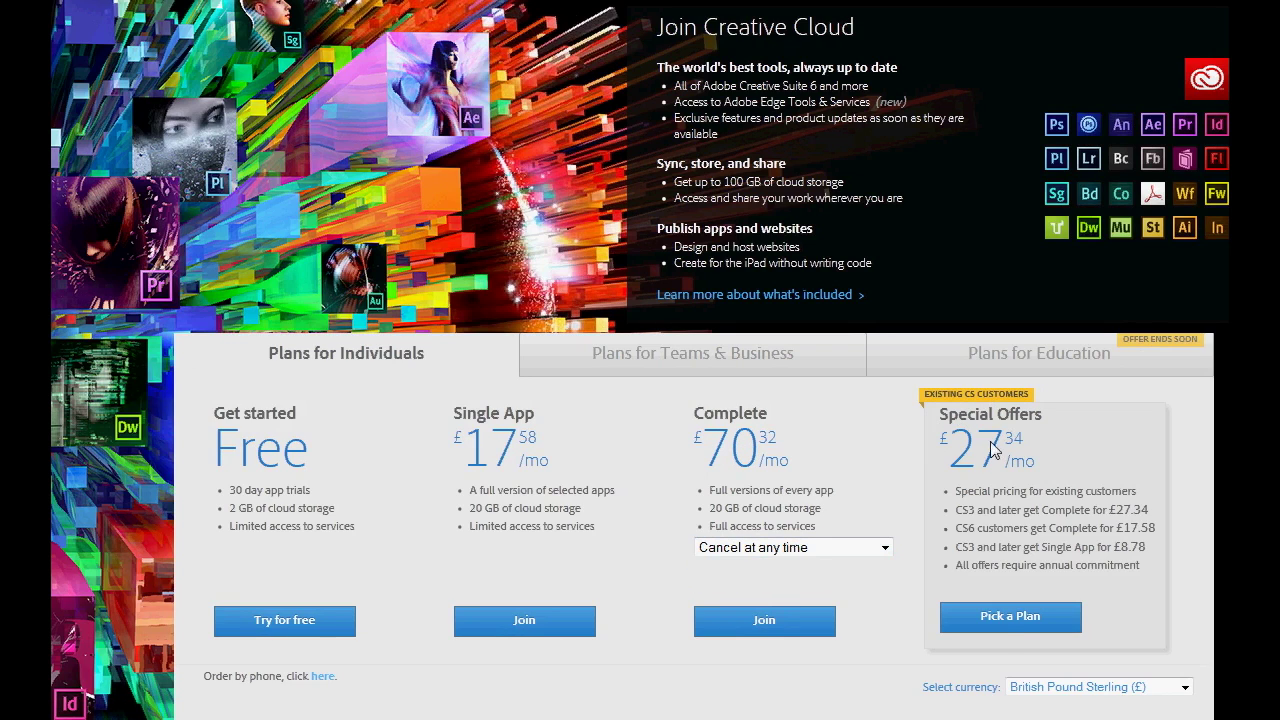
click(1010, 620)
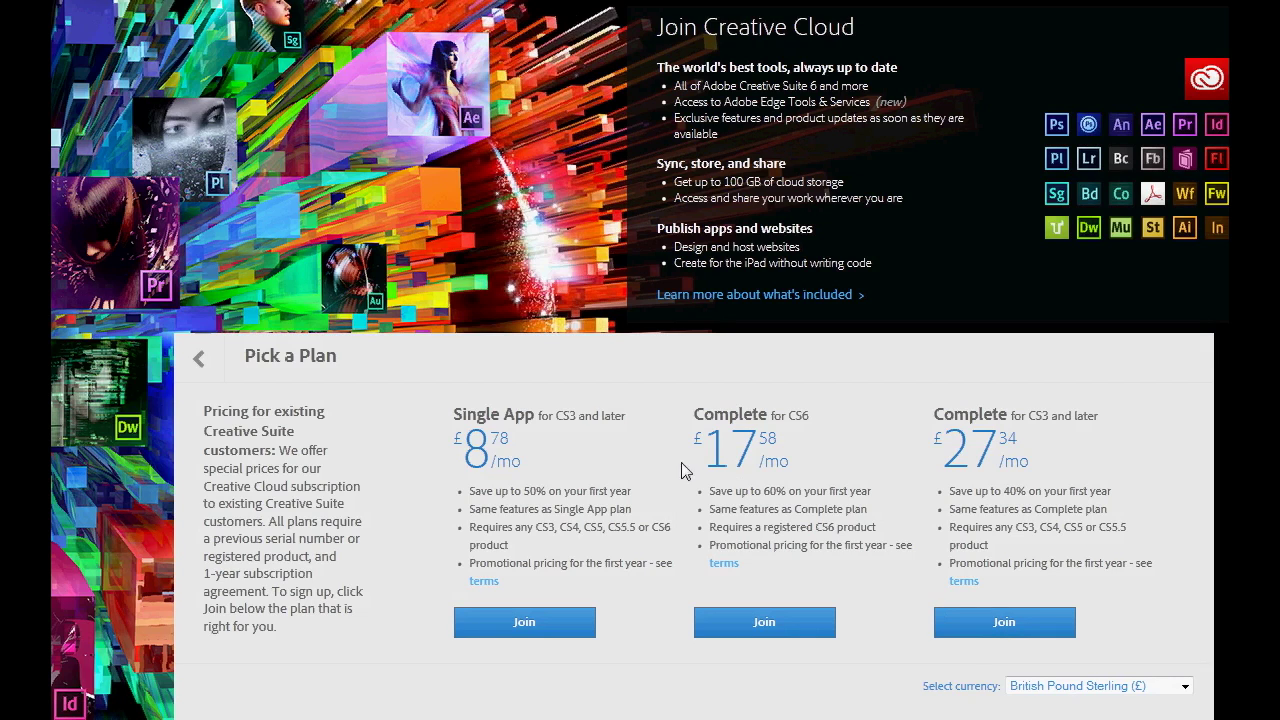
drag(702, 416, 811, 417)
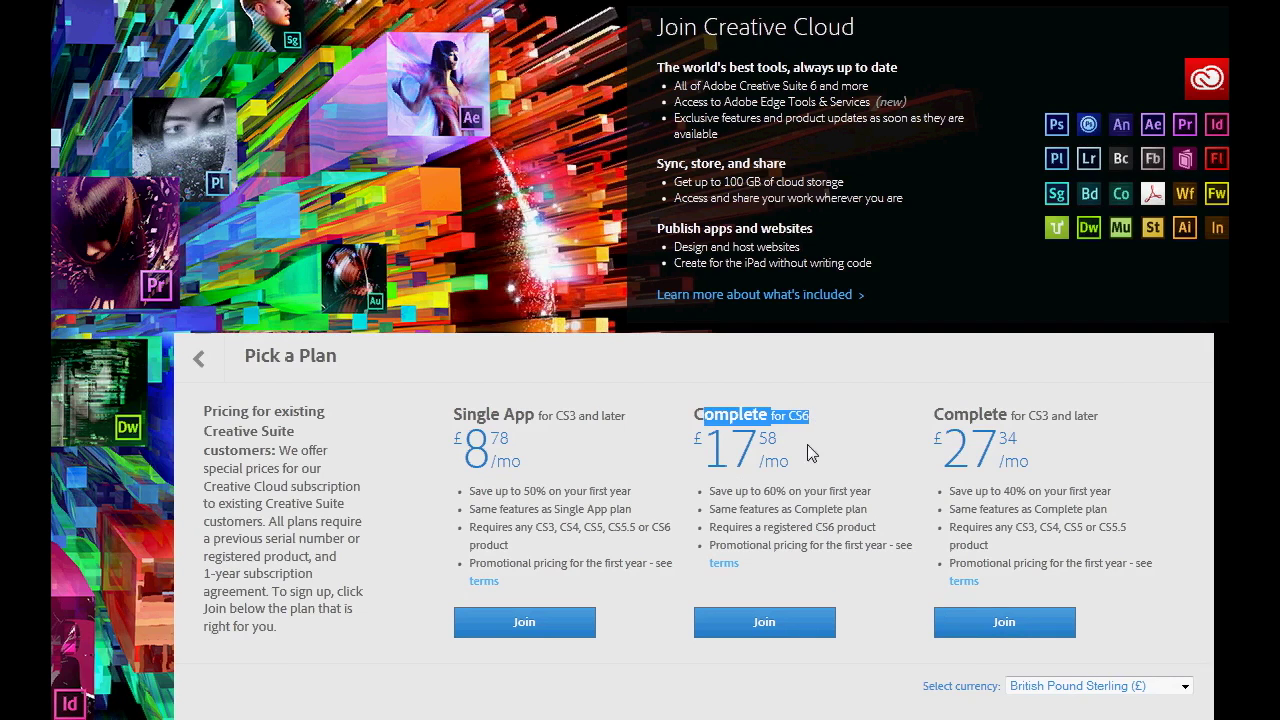
click(807, 450)
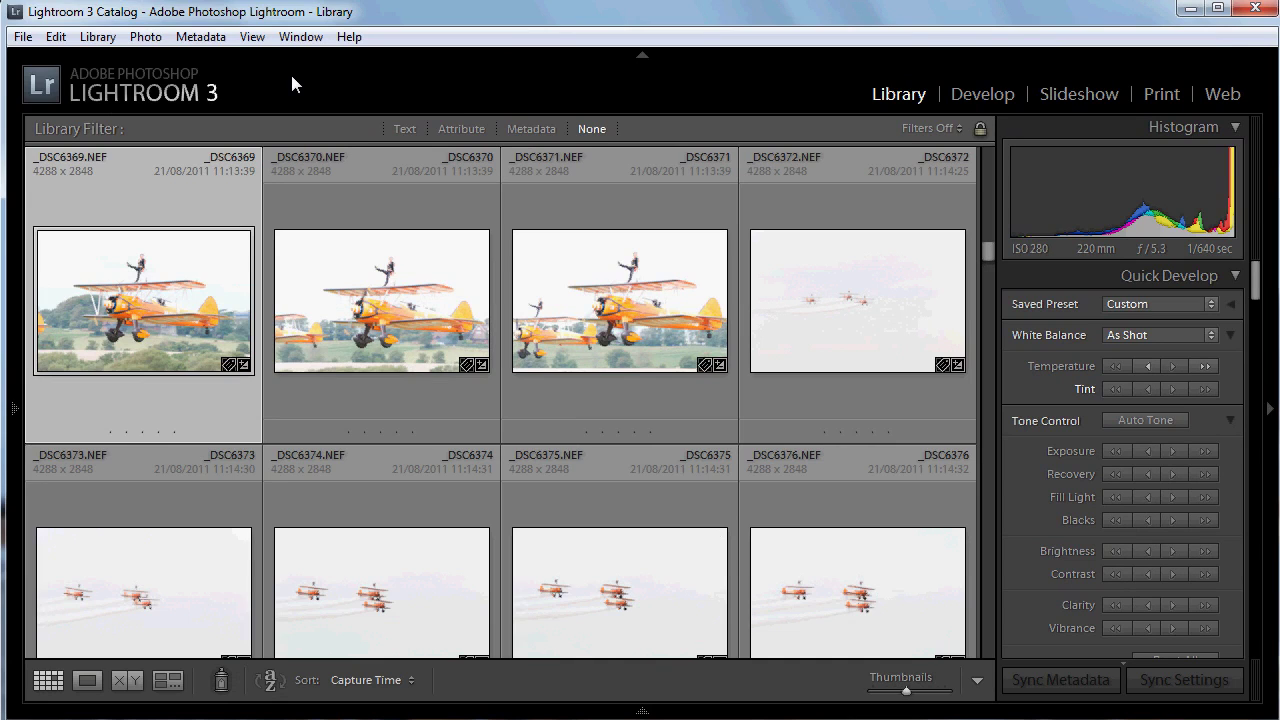
Open _DSC6369 in the Develop module and lower its Exposure to −0.69
double_click(190, 303)
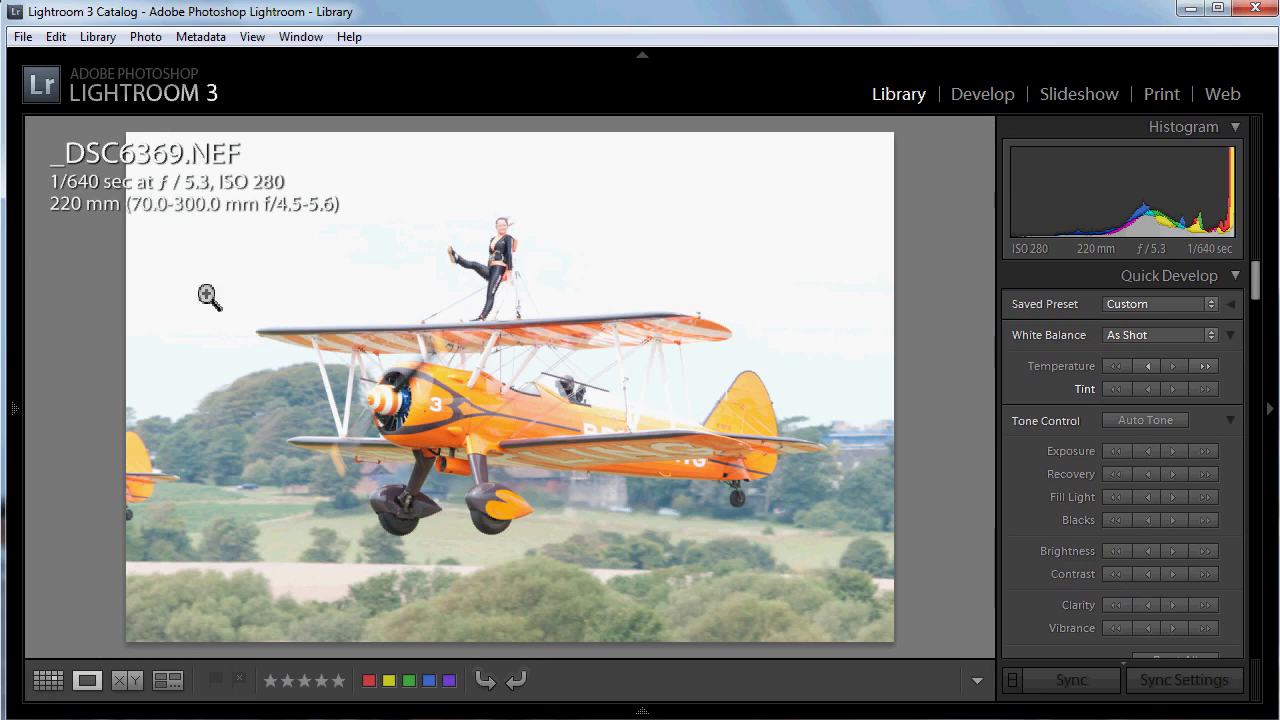
click(966, 97)
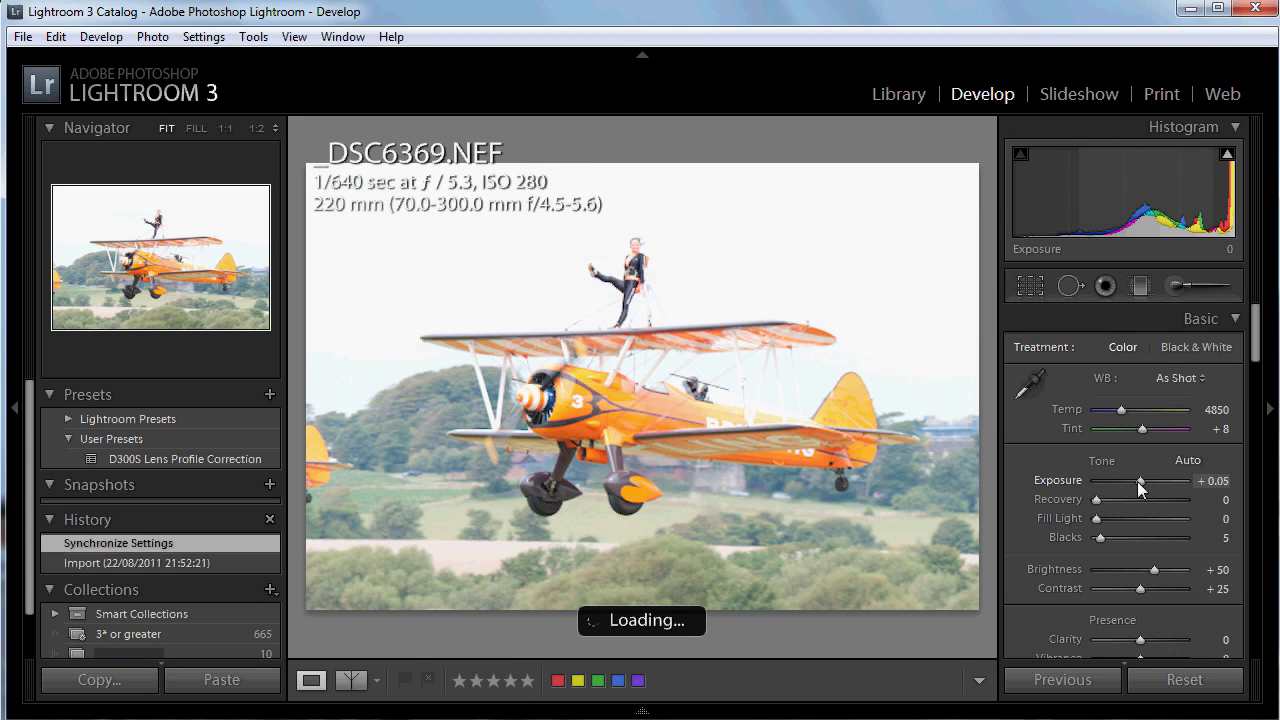
mouse_move(1137, 481)
mouse_down()
mouse_move(1125, 481)
mouse_move(1157, 477)
mouse_move(1097, 501)
mouse_move(1138, 502)
mouse_up()
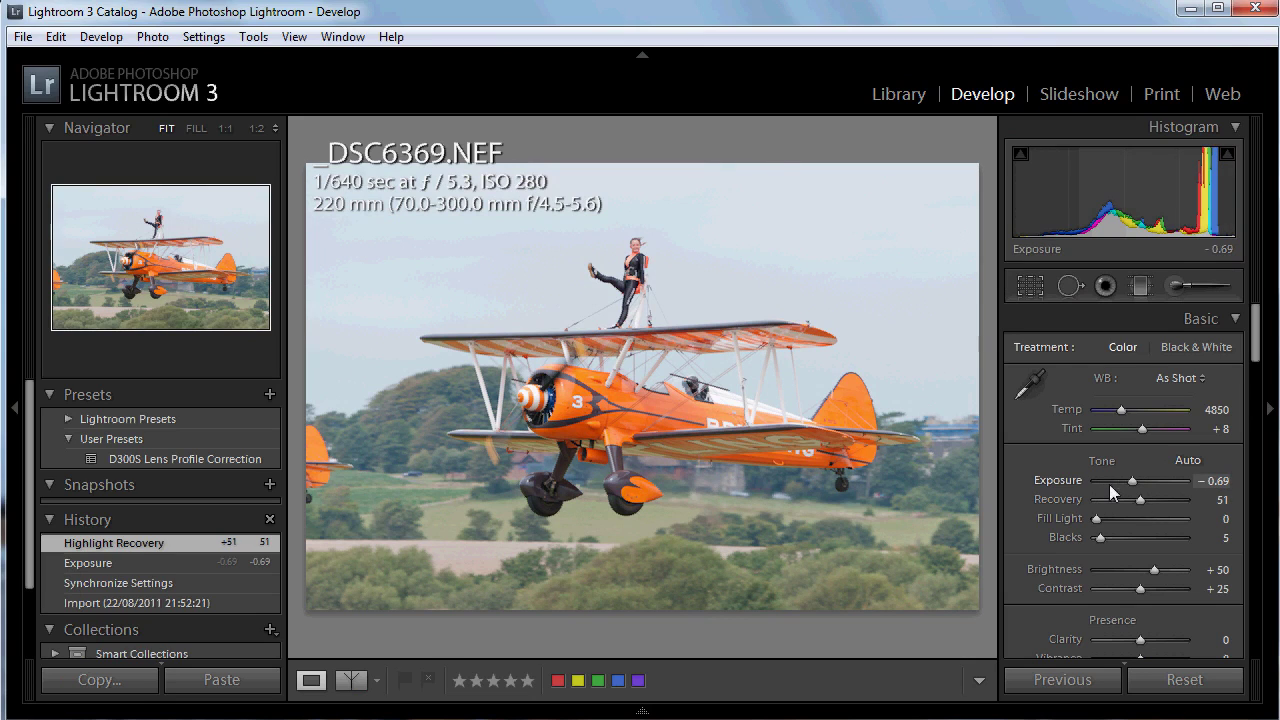
Paint a Burn (Darken) adjustment brush stroke over the sky, darkened to −1.76
key(t)
click(1176, 287)
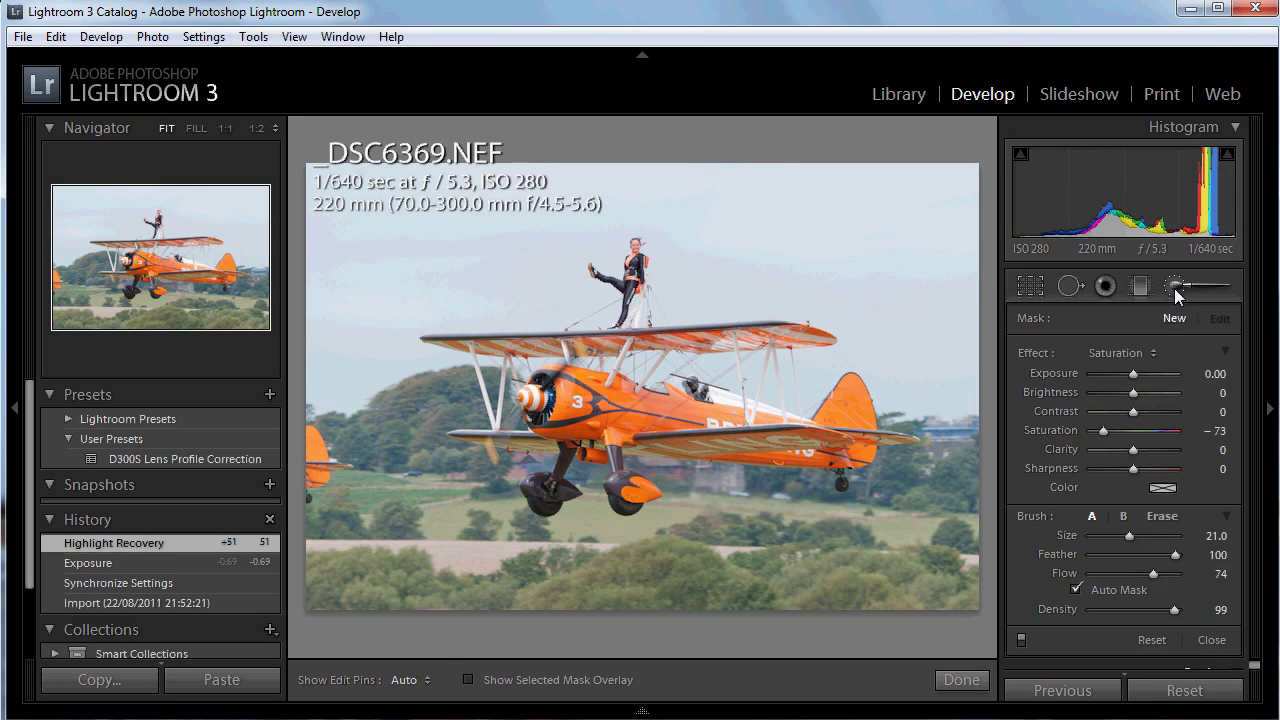
click(1130, 356)
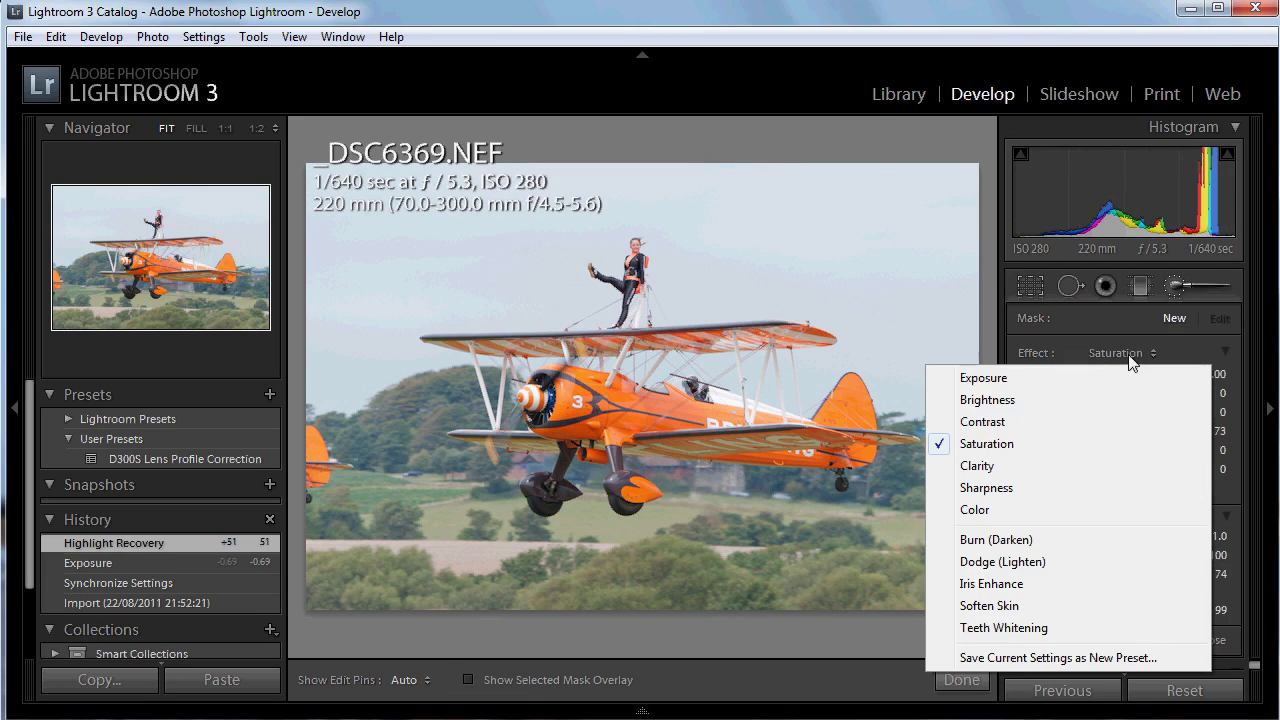
click(1004, 545)
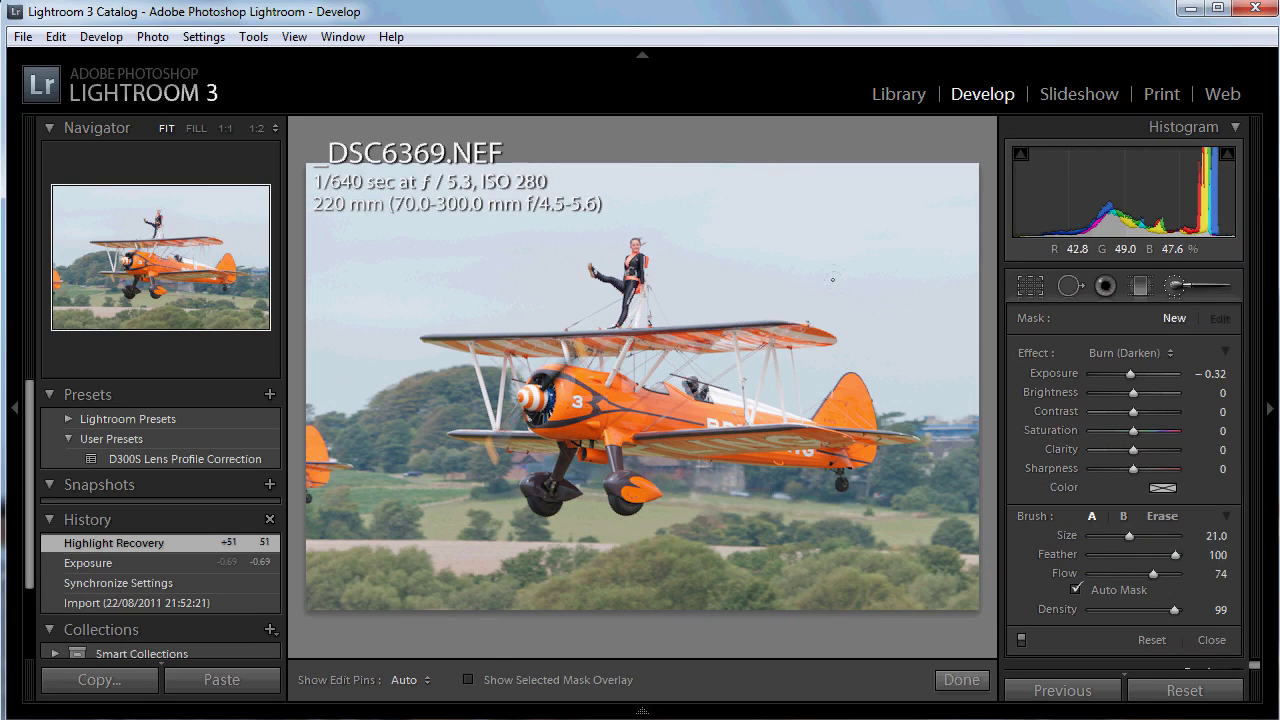
key(h)
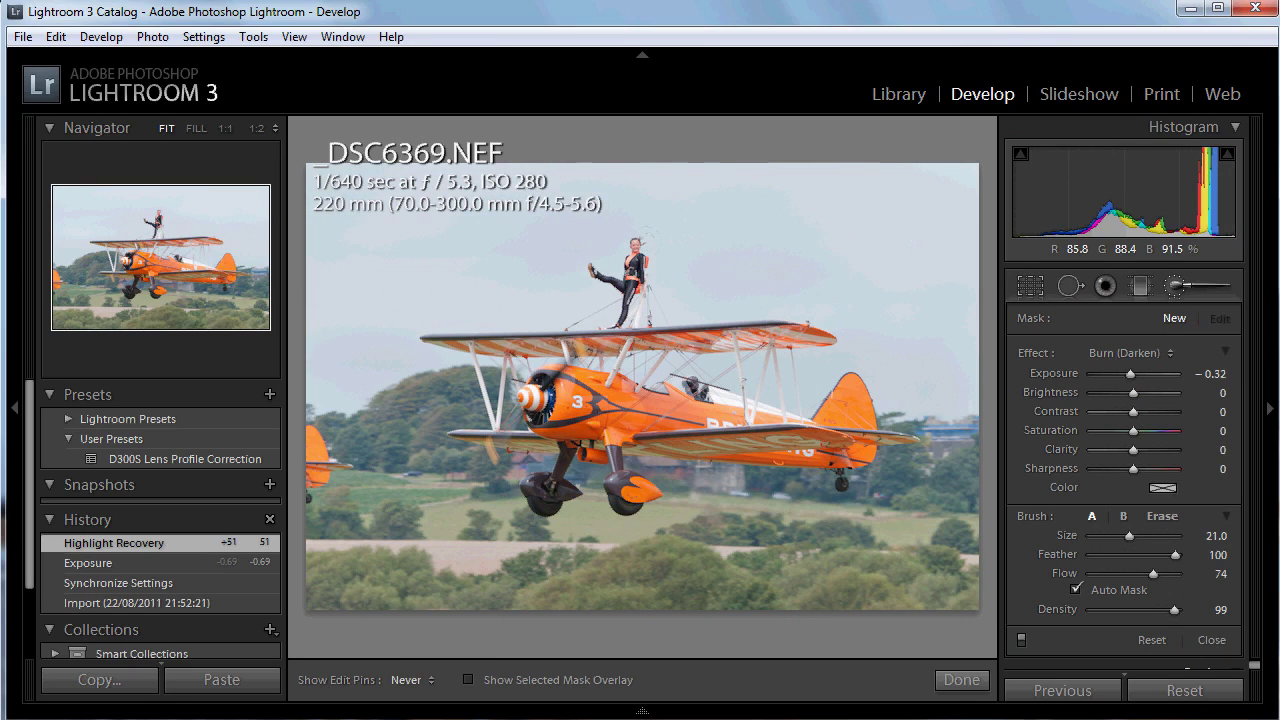
drag(860, 164, 940, 166)
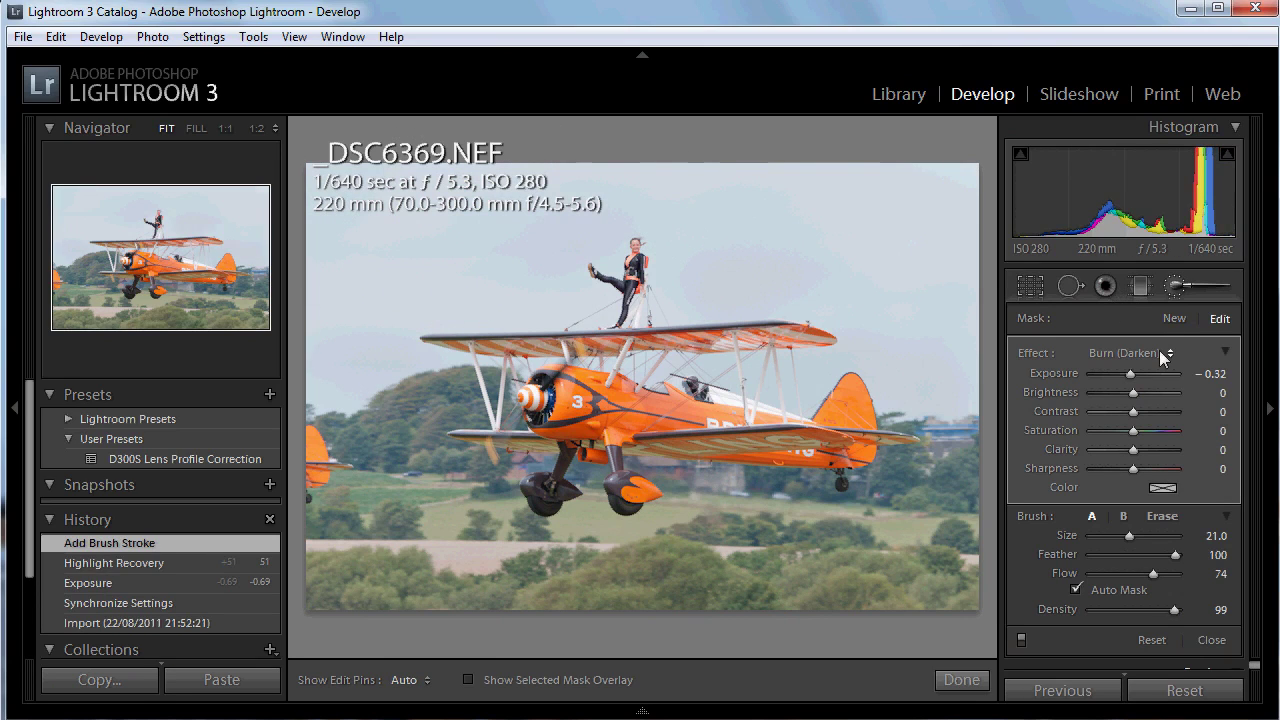
mouse_move(1131, 374)
mouse_down()
mouse_move(1110, 378)
mouse_move(1131, 379)
mouse_up()
Switch the brush effect to Saturation and raise it to 95
click(1150, 353)
click(1010, 475)
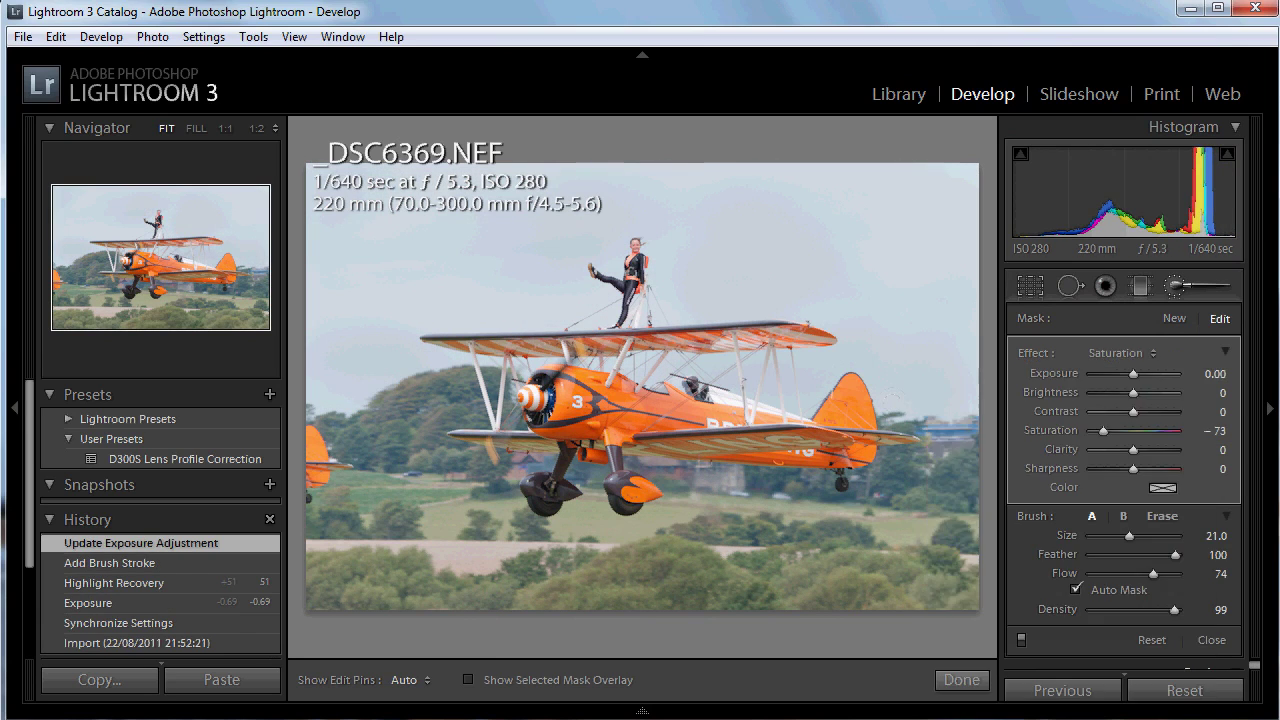
drag(1090, 430, 1165, 435)
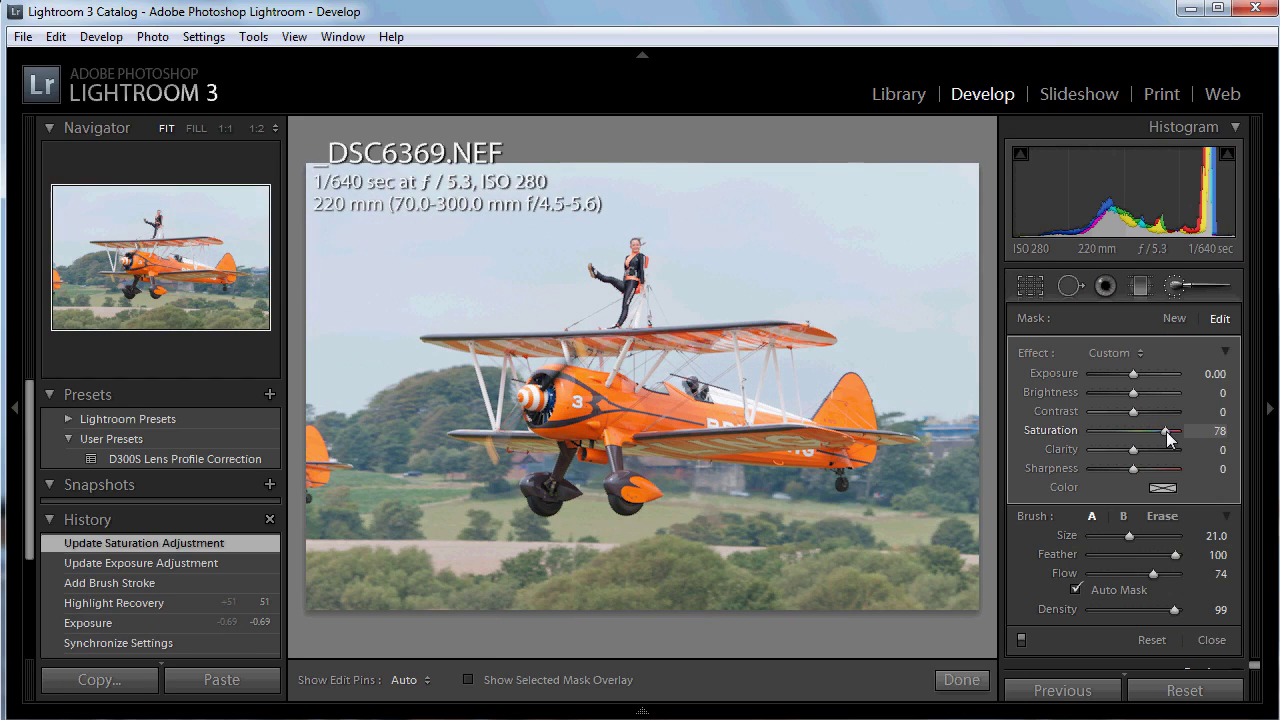
drag(1166, 431, 1173, 430)
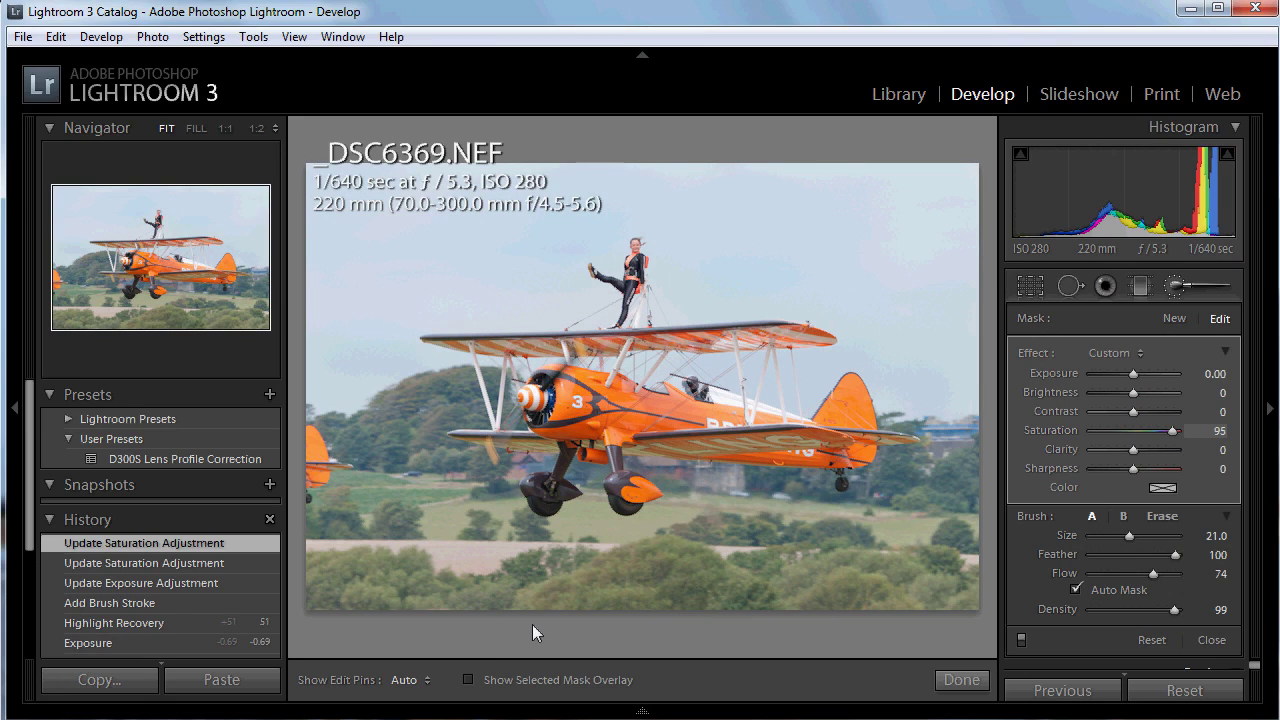
With the mask overlay shown, paint saturation strokes over the upper, left and right sky
click(470, 681)
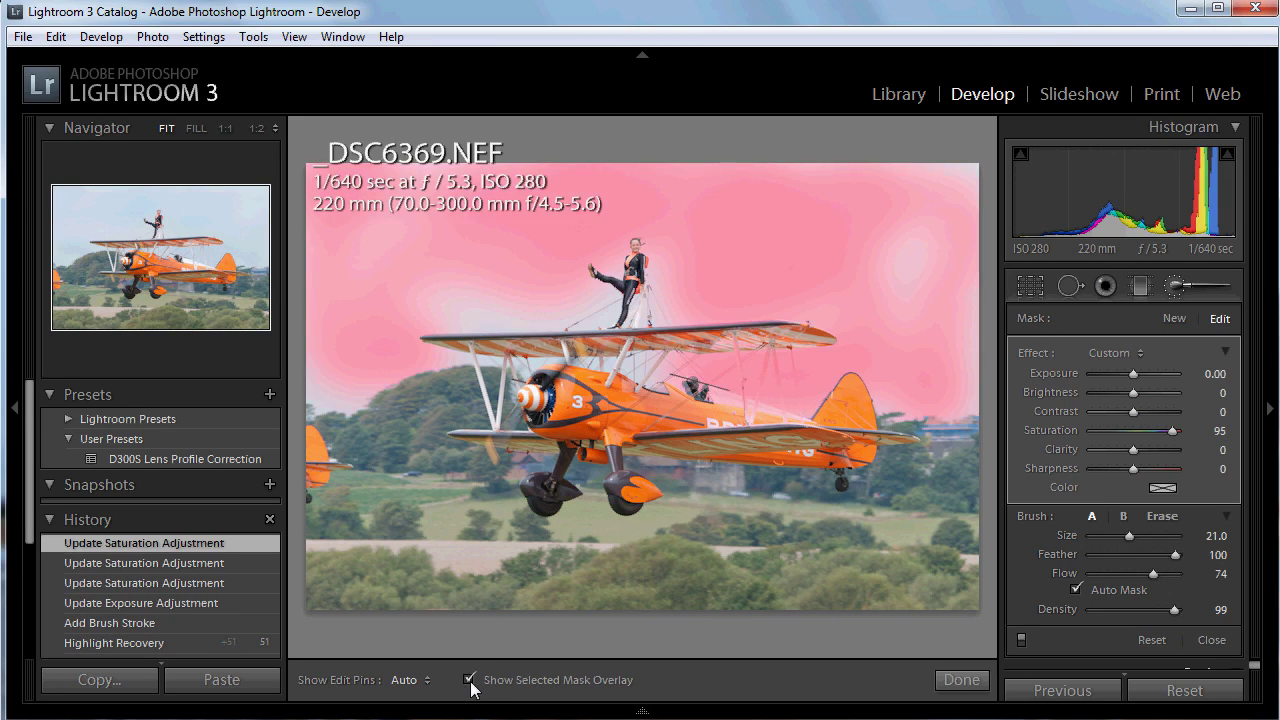
key(h)
mouse_move(925, 240)
mouse_down()
mouse_move(915, 290)
mouse_move(945, 175)
mouse_move(965, 390)
mouse_up()
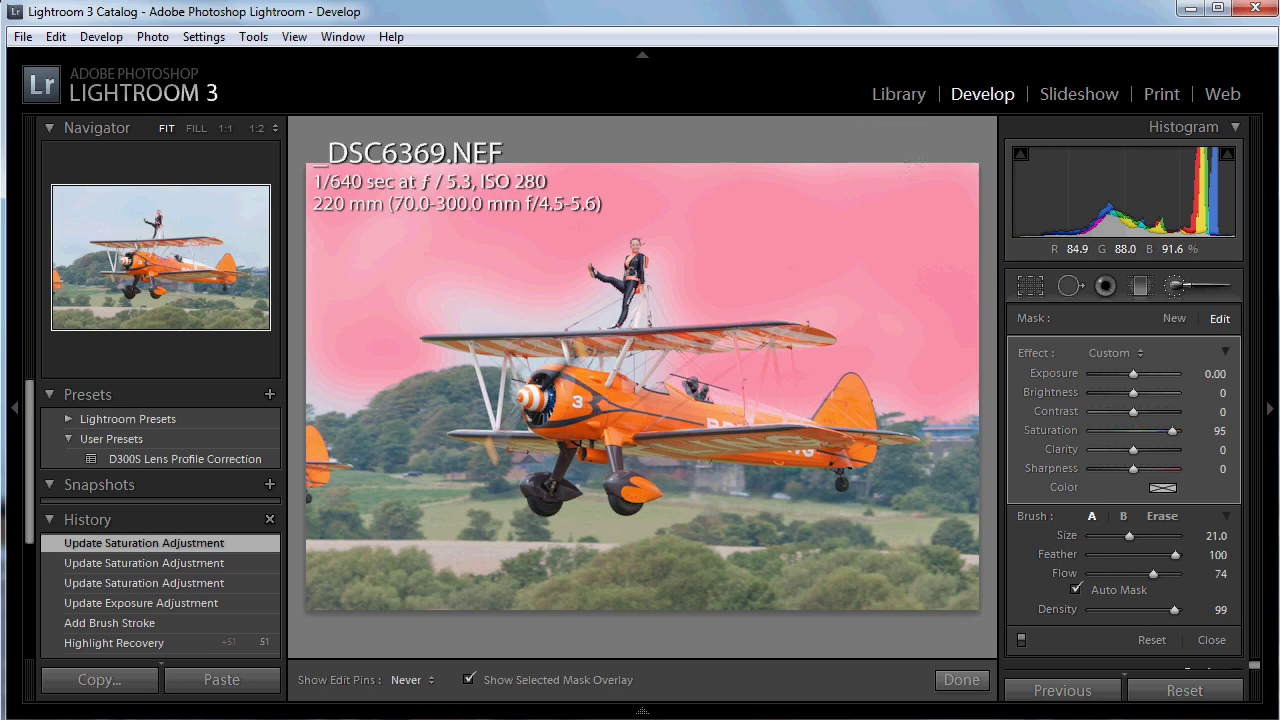
drag(975, 166, 675, 166)
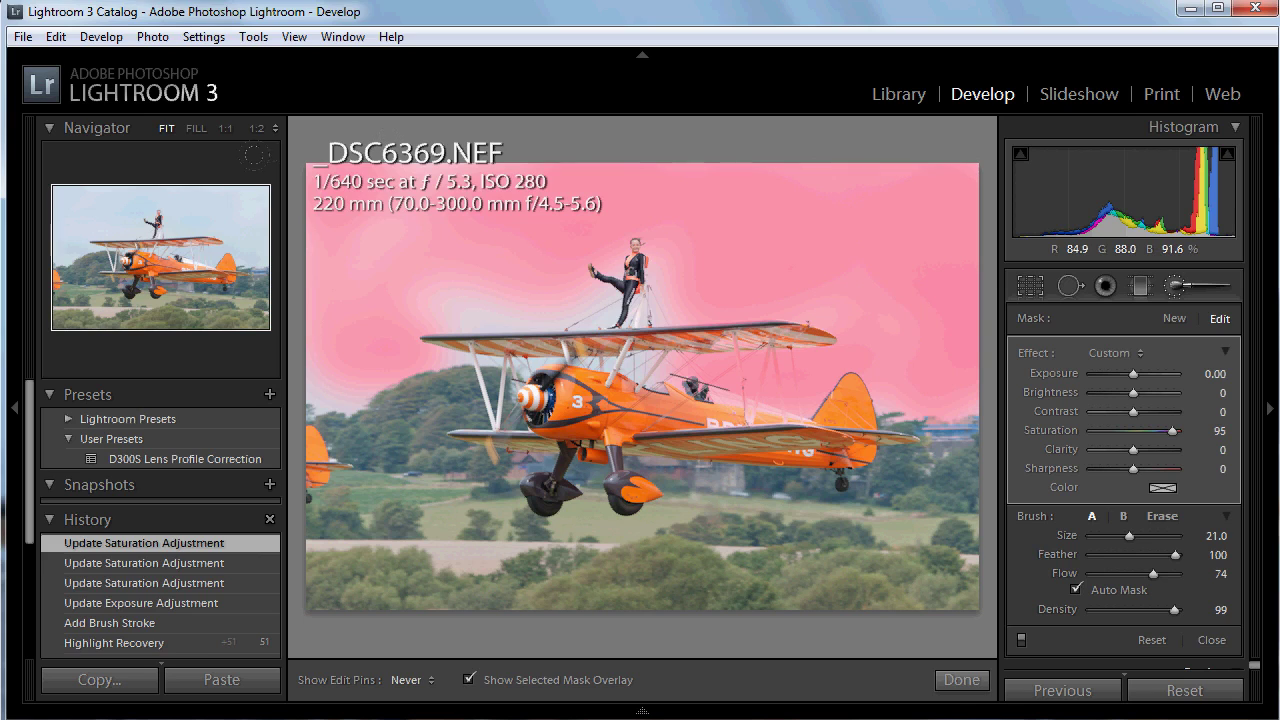
mouse_move(500, 165)
mouse_down()
mouse_move(312, 245)
mouse_move(340, 390)
mouse_move(291, 339)
mouse_up()
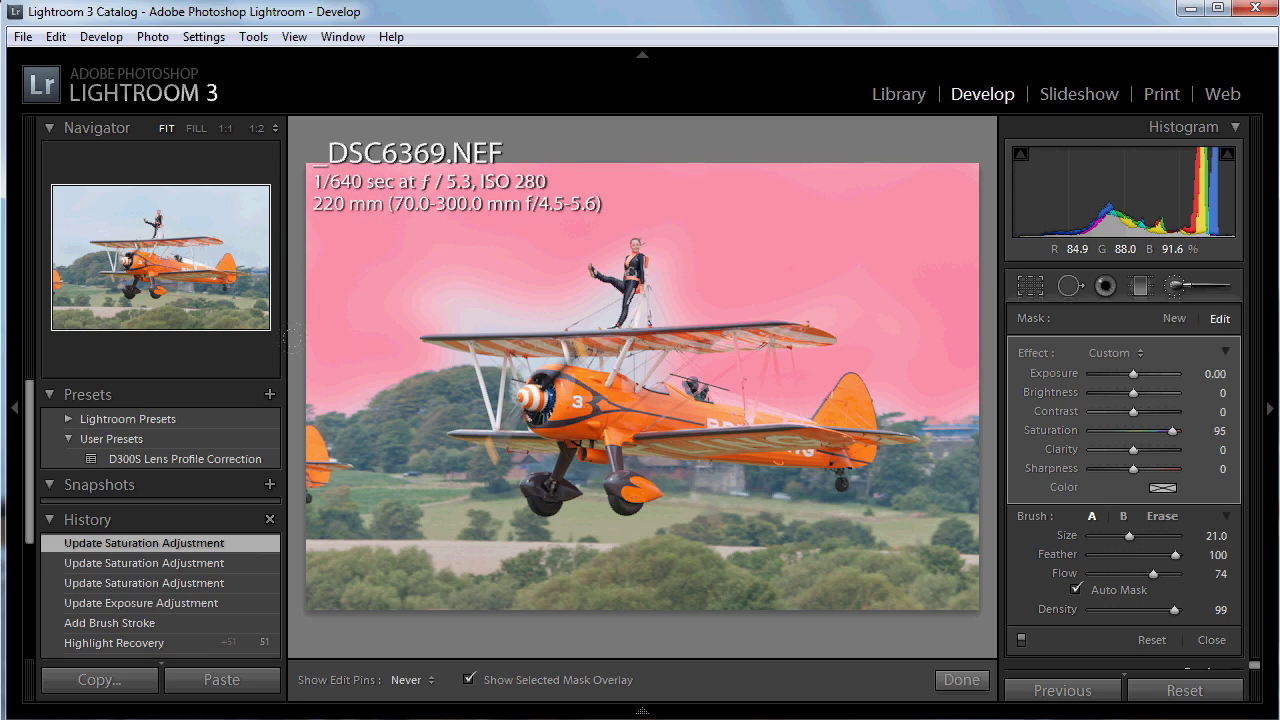
drag(291, 340, 520, 262)
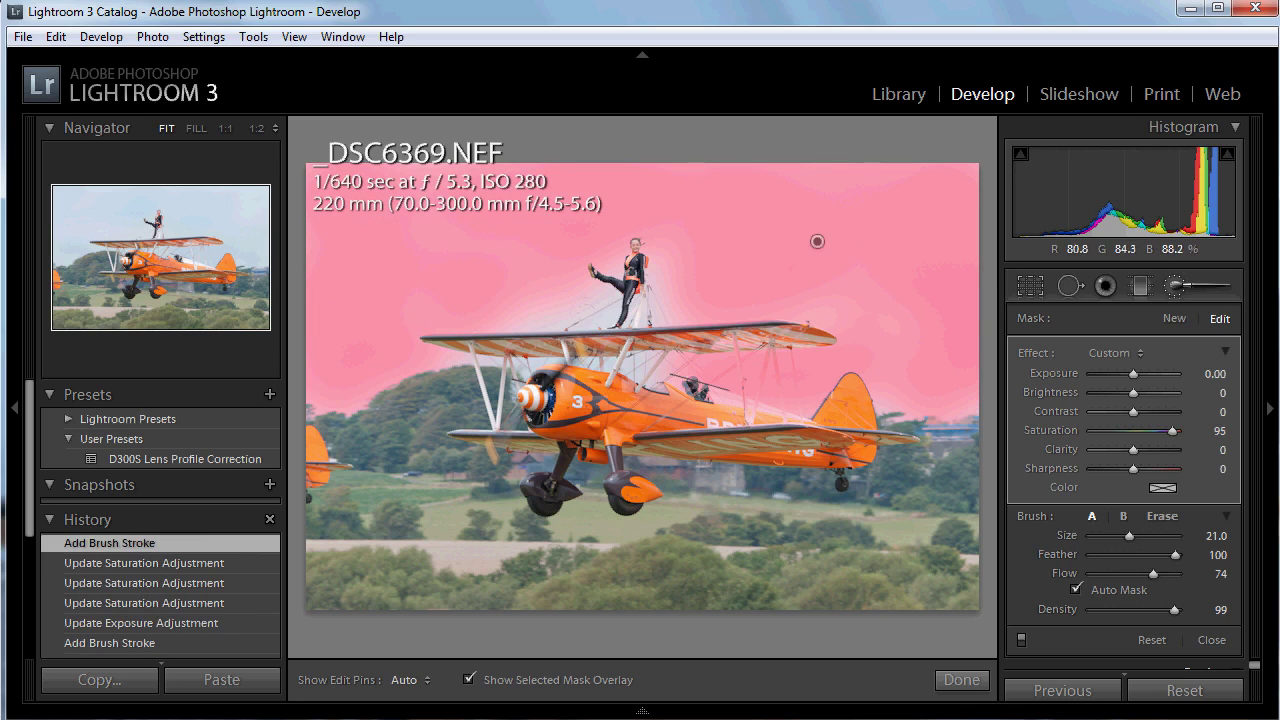
Hide the pink mask overlay to check the bluer sky and finish with the adjustment brush
key(h)
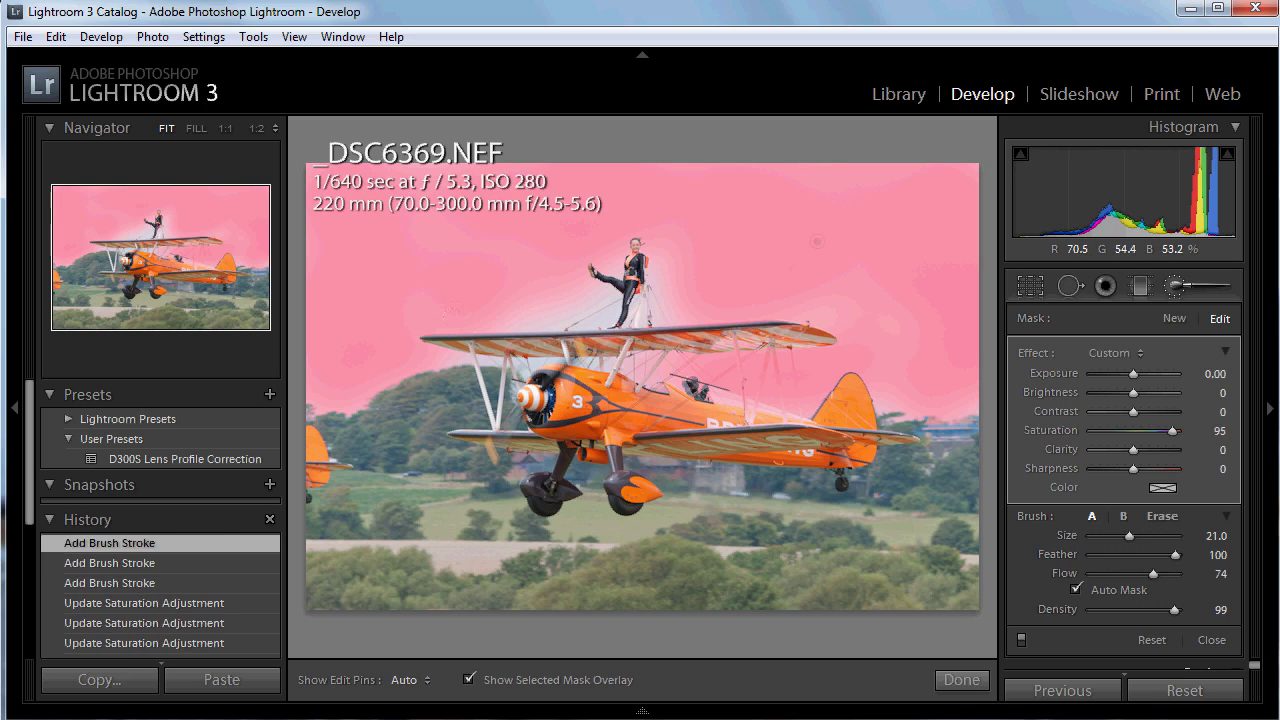
key(h)
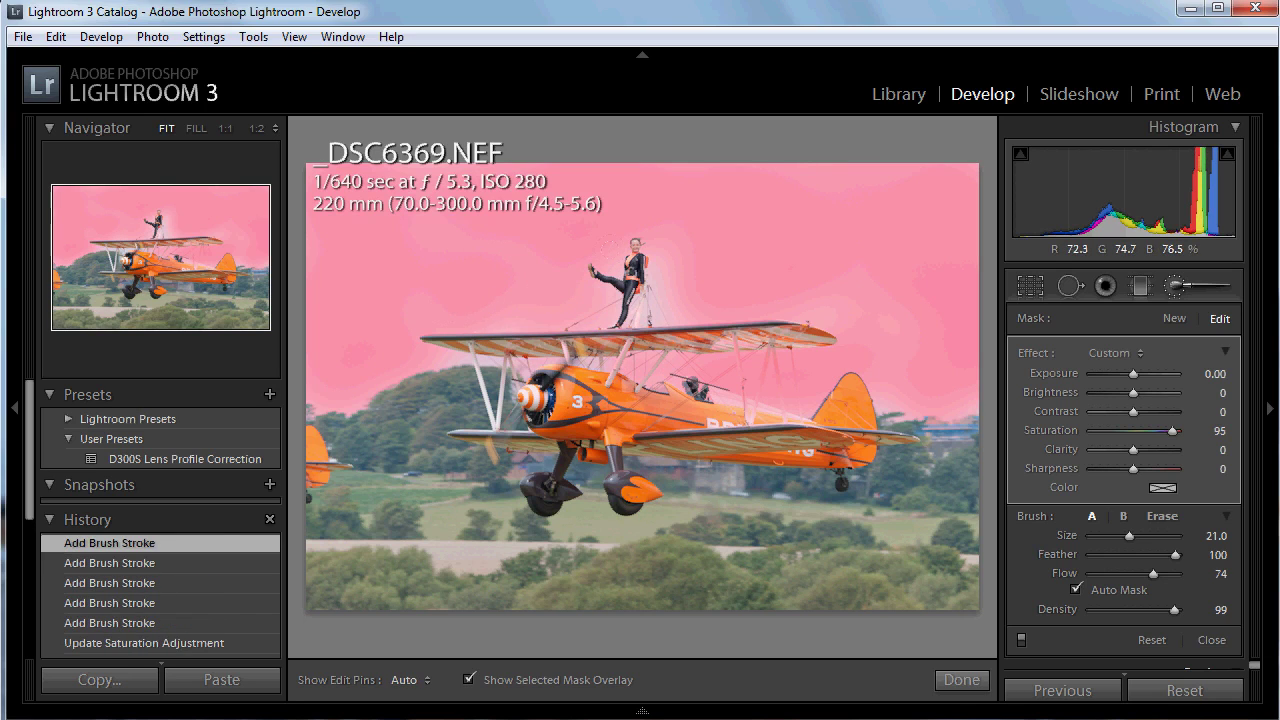
click(467, 680)
click(467, 681)
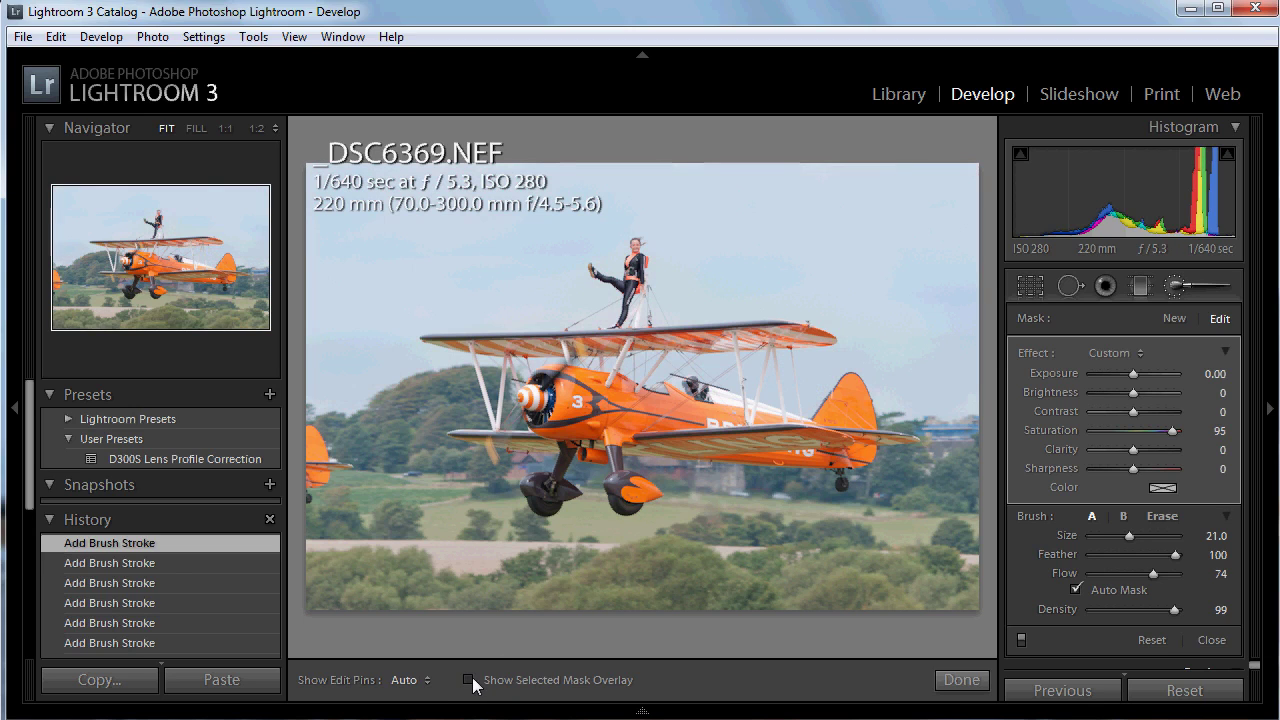
click(960, 680)
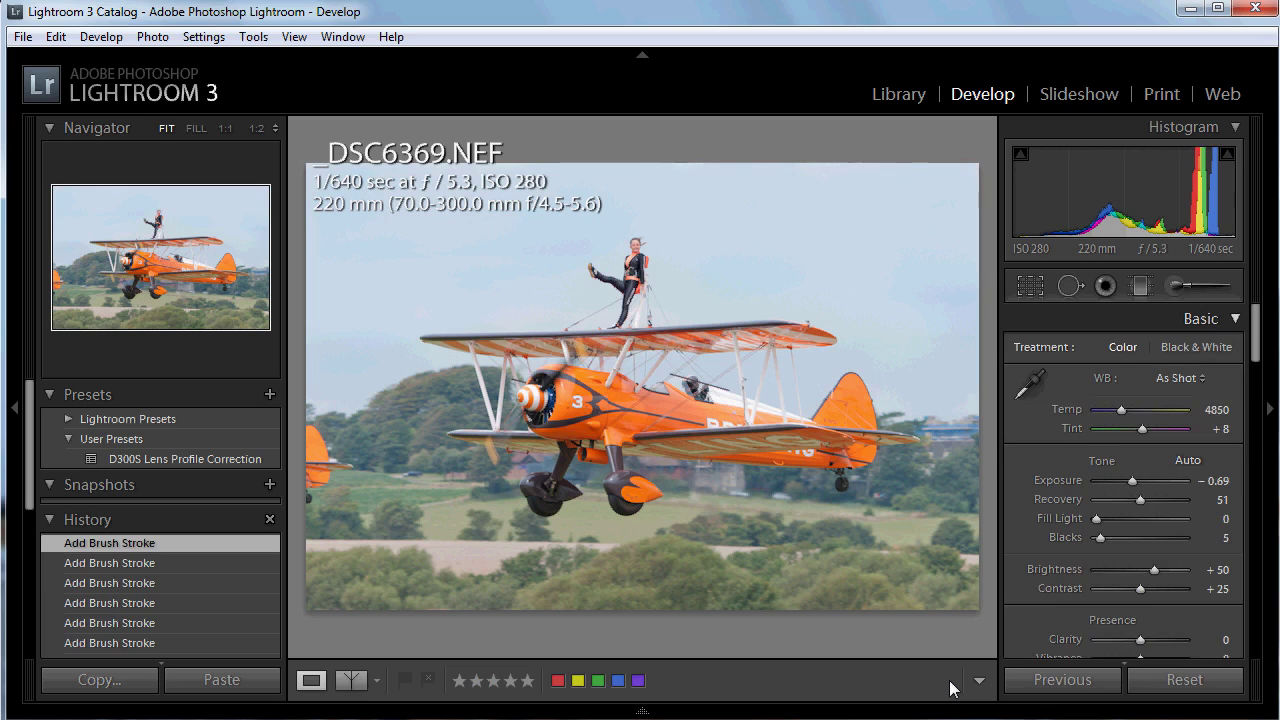
Compare before and after side by side with side panels hidden, then return to the single view
click(351, 684)
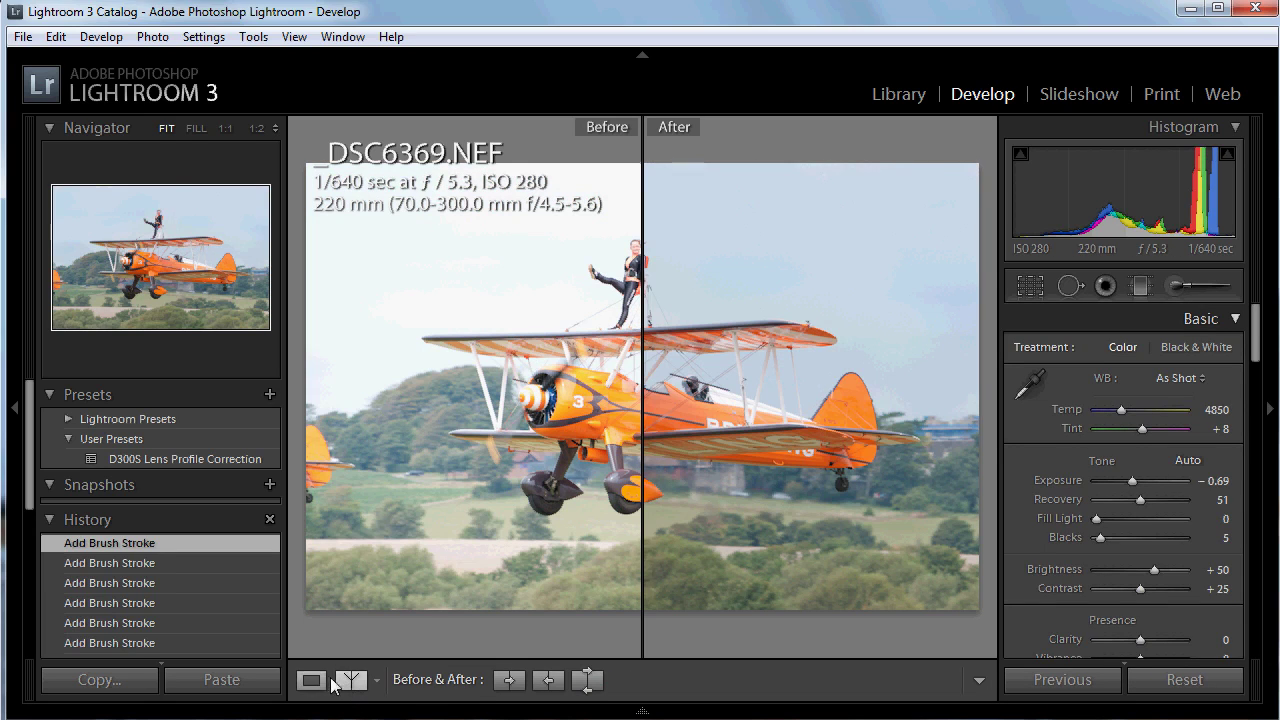
click(14, 408)
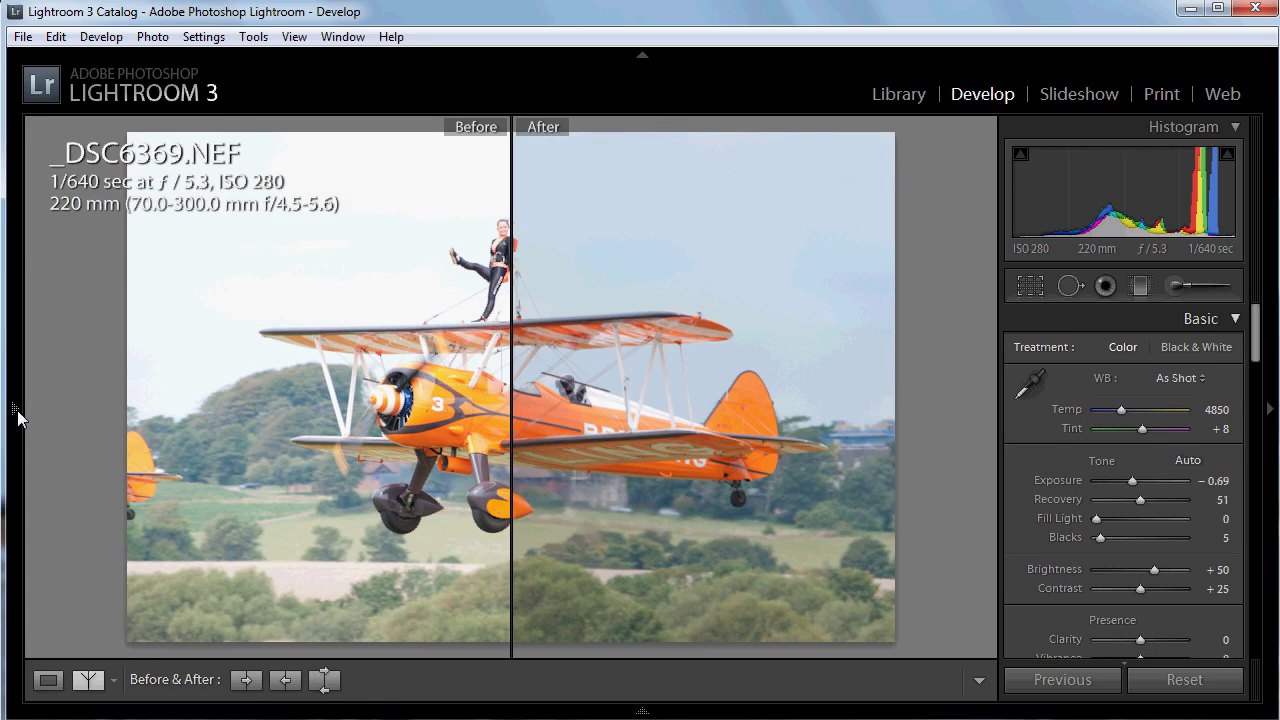
click(1268, 415)
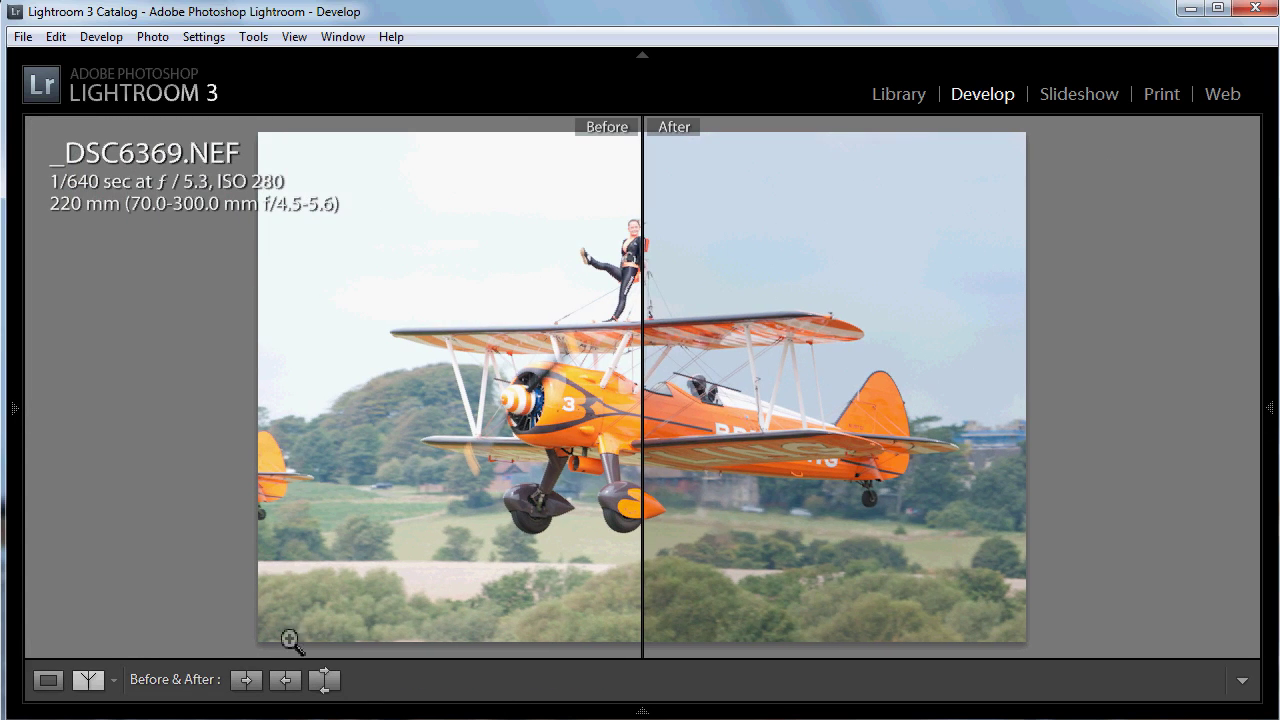
click(88, 680)
click(90, 682)
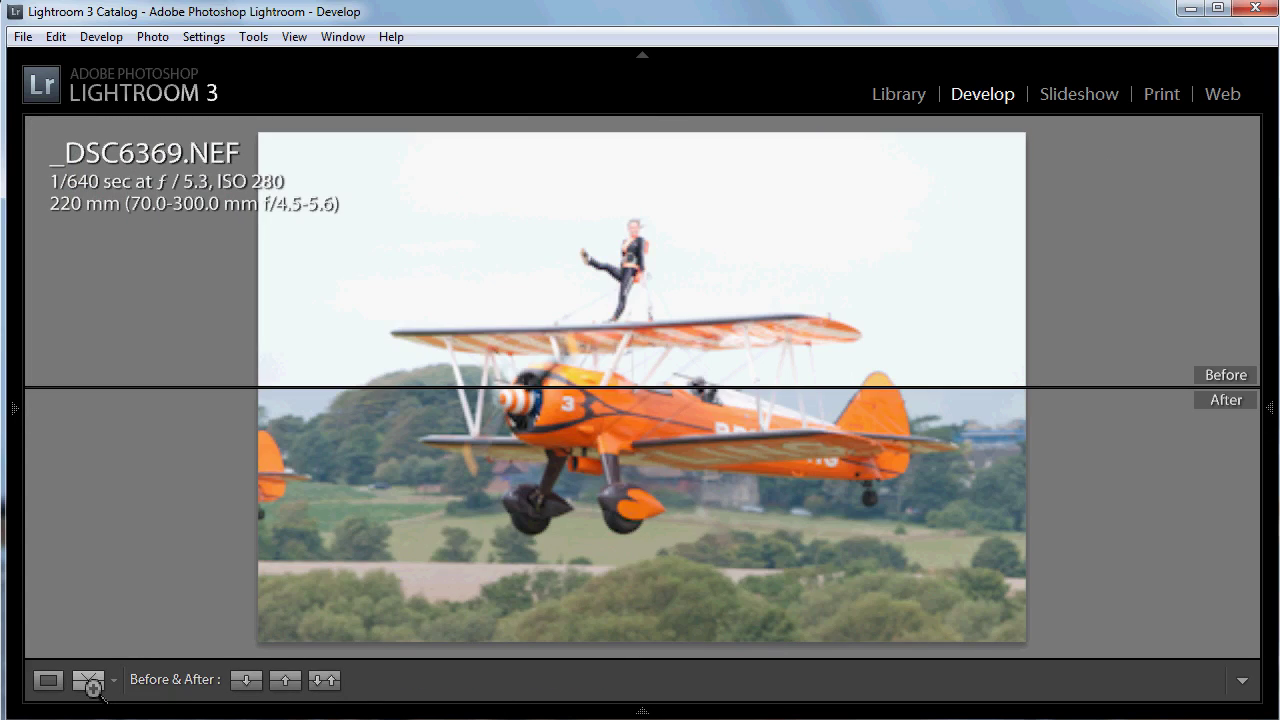
click(90, 682)
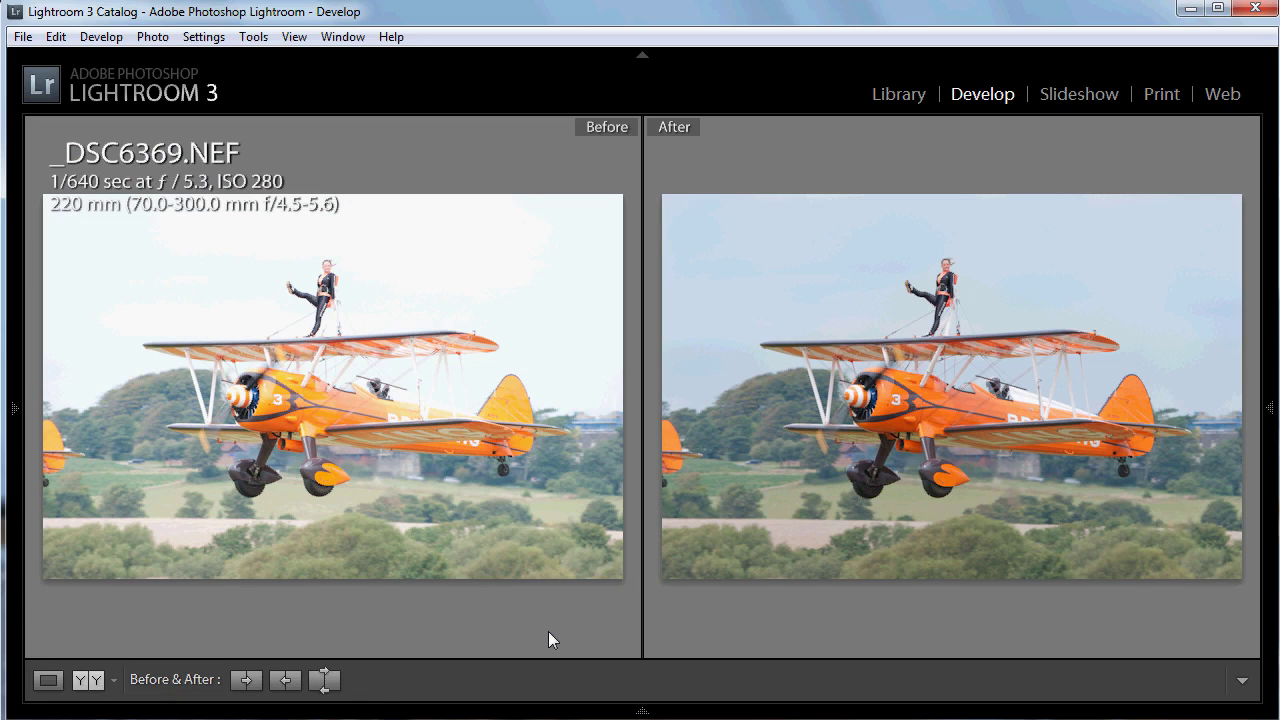
click(48, 680)
Crop in from the top-left and shift the photo down to cut off the second plane
click(1270, 408)
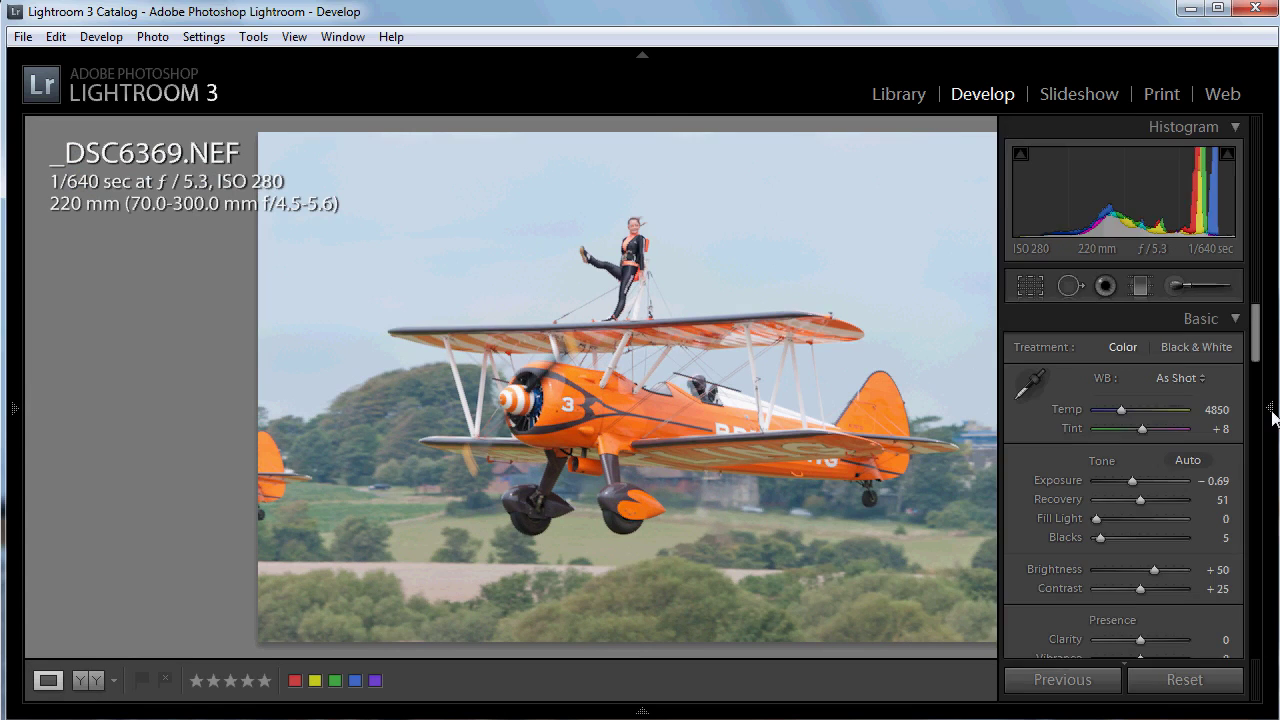
click(1064, 284)
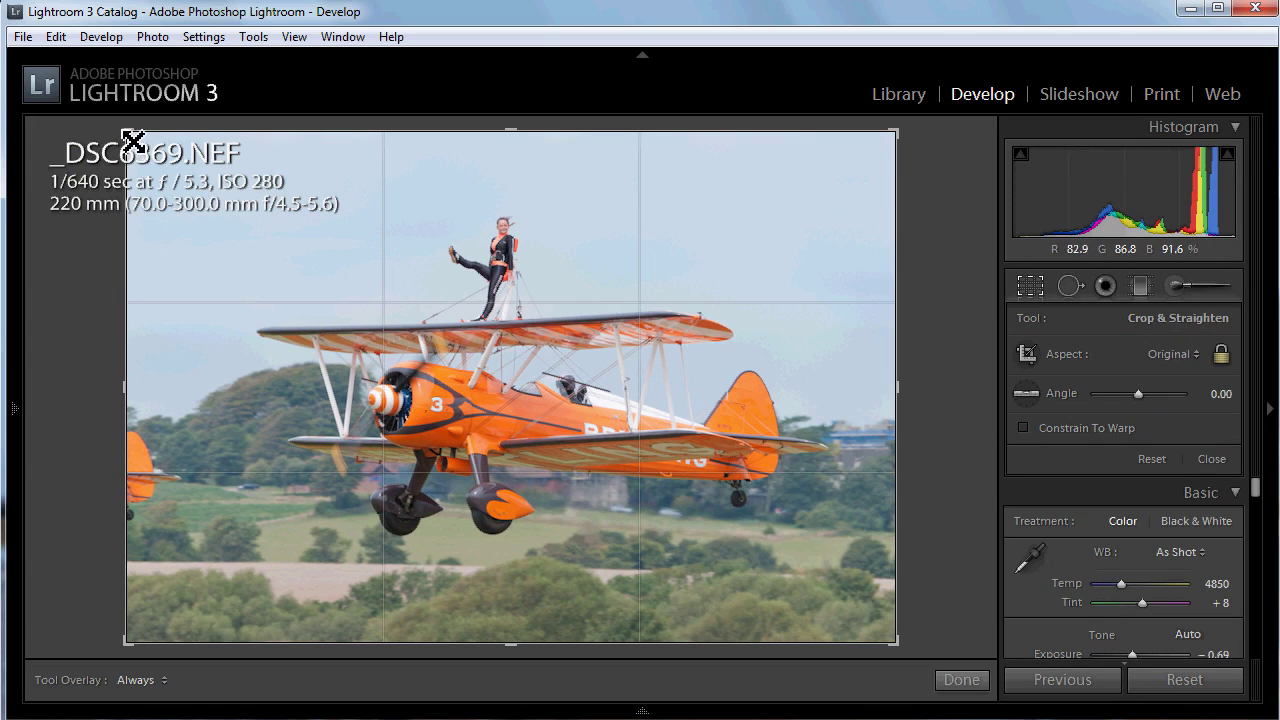
drag(131, 141, 162, 160)
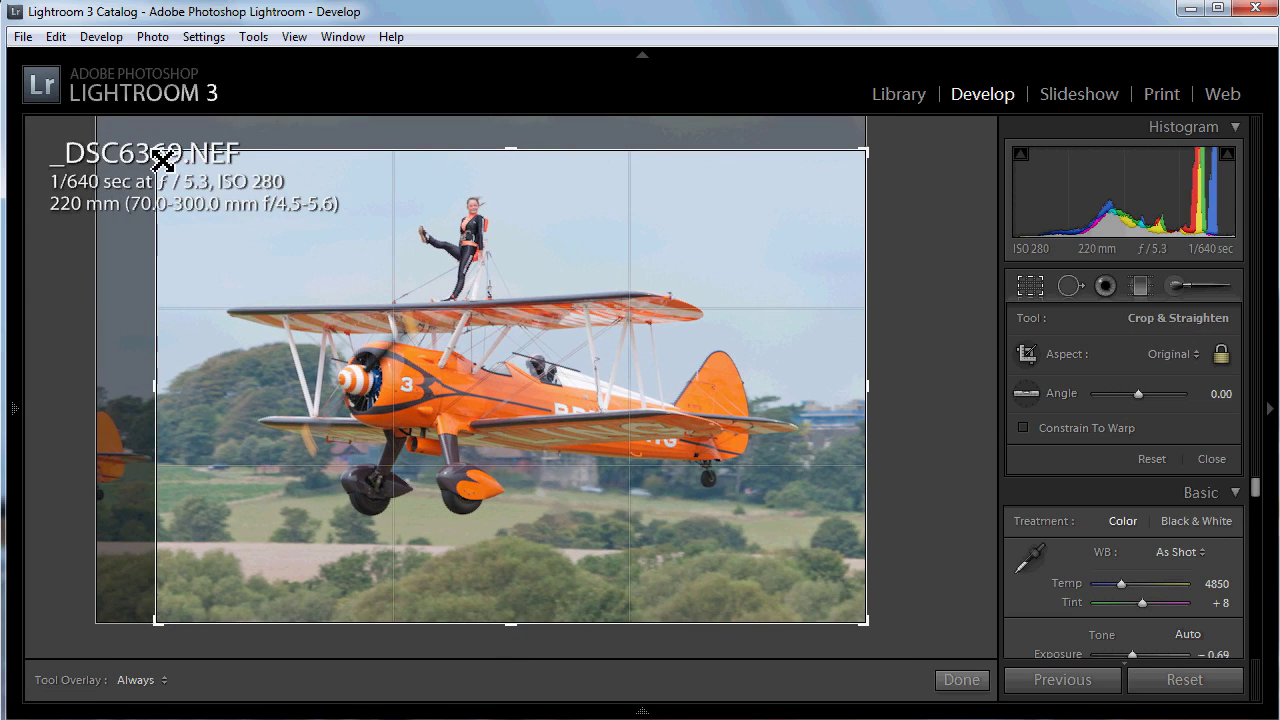
drag(419, 309, 420, 341)
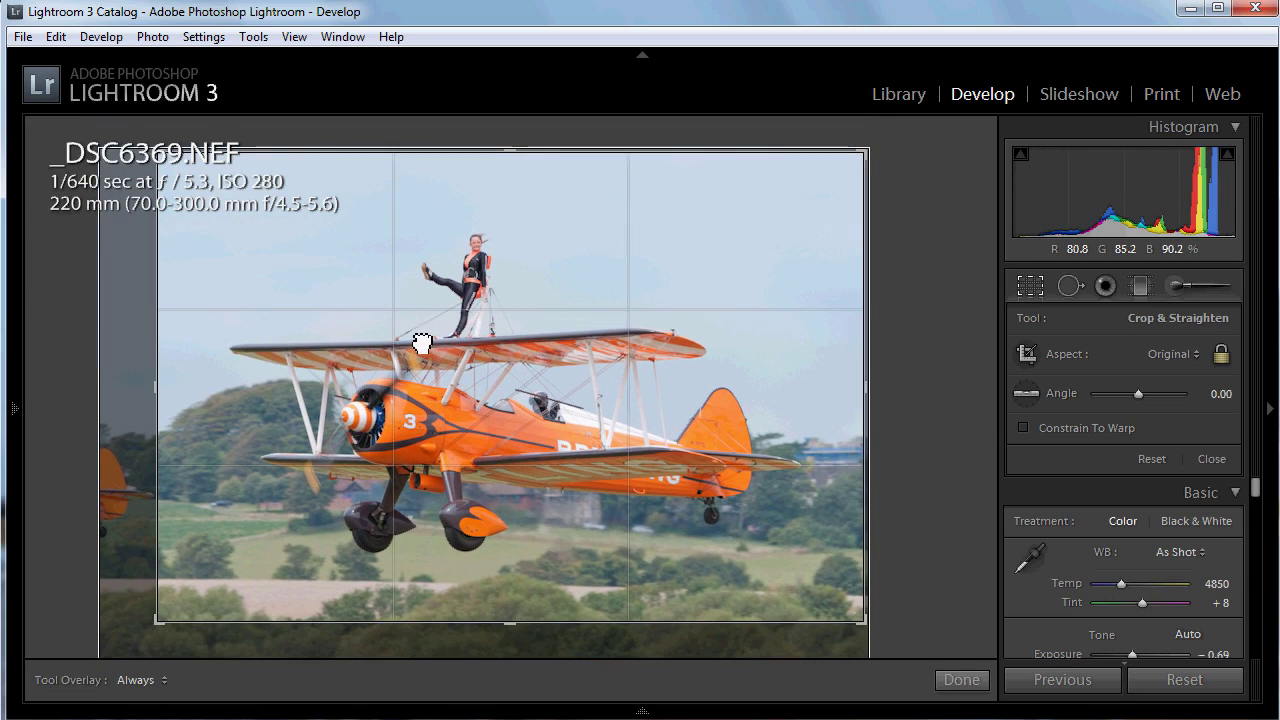
click(961, 680)
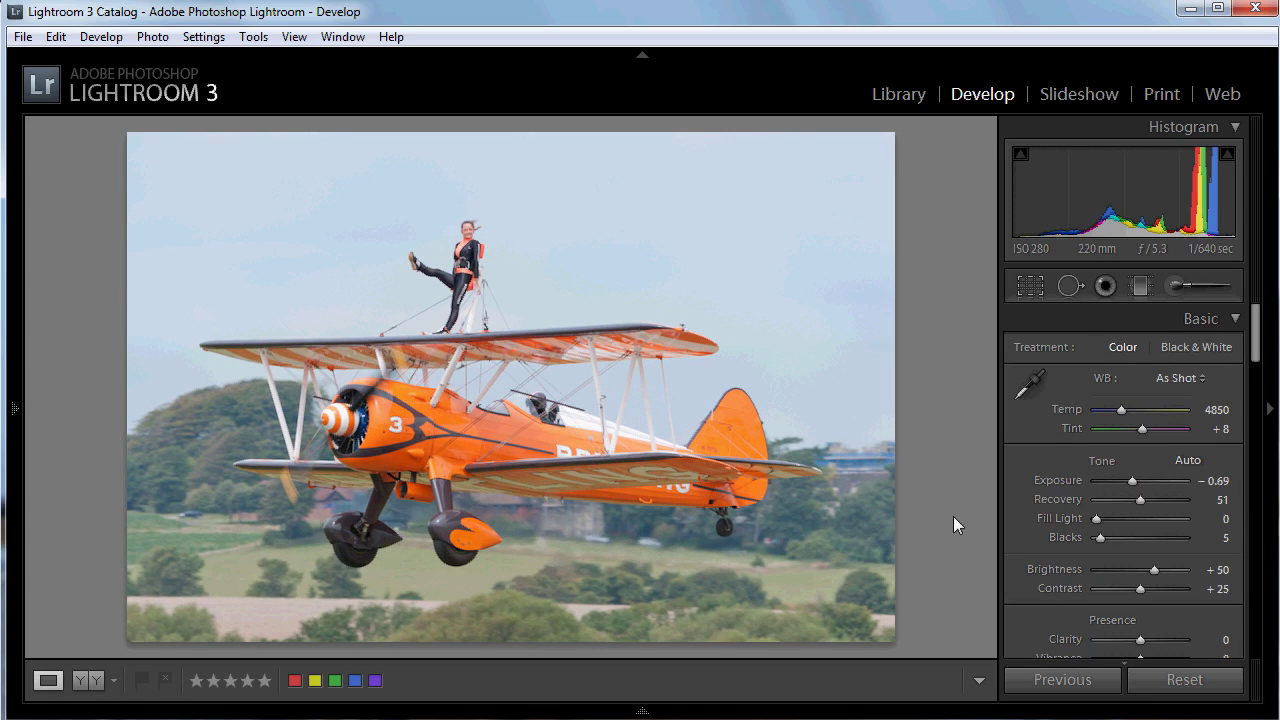
right_click(634, 212)
Send the cropped photo to Adobe Photoshop CS5 through Edit In
mouse_move(777, 357)
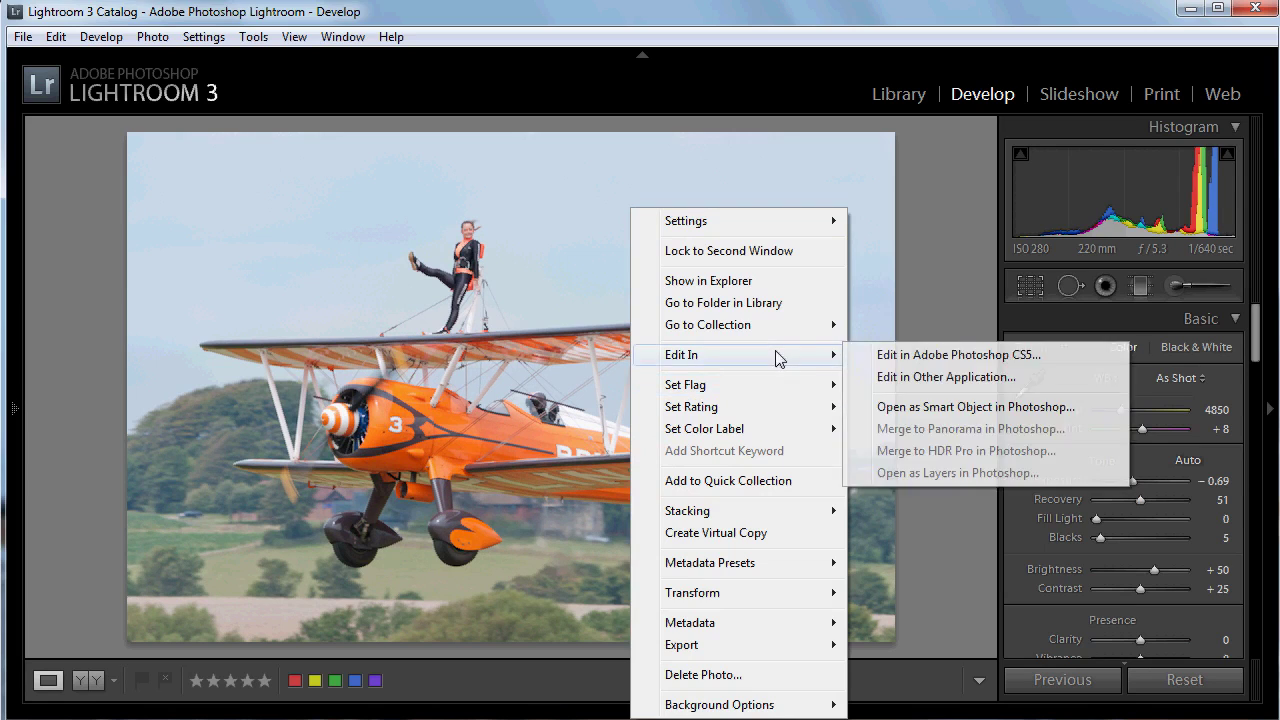
click(917, 357)
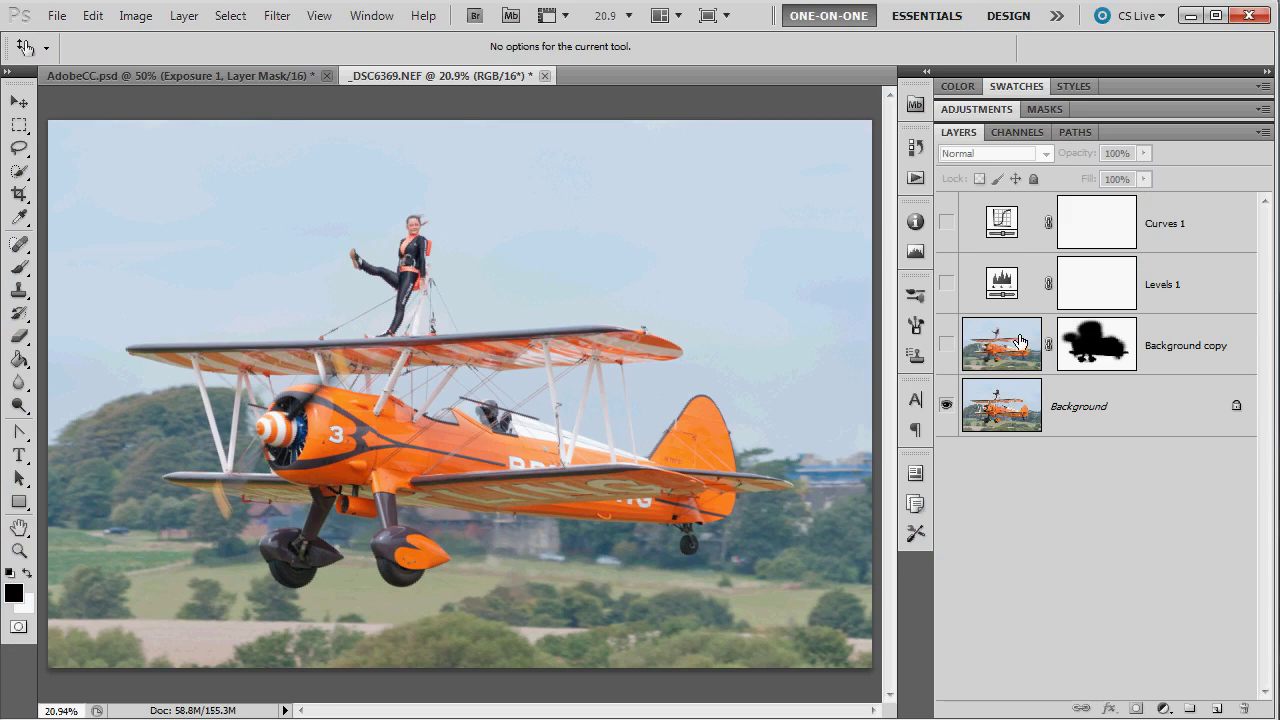
Make the Background copy, Levels 1 and Curves 1 layers visible
click(944, 346)
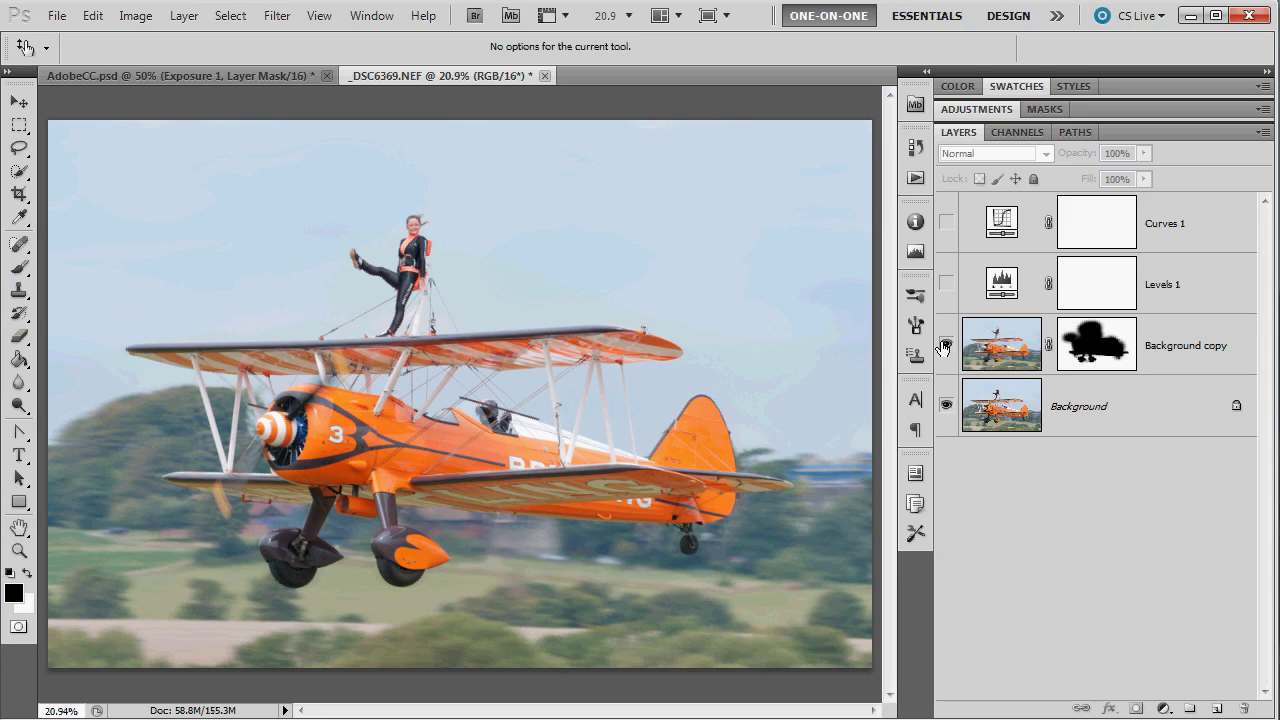
click(946, 285)
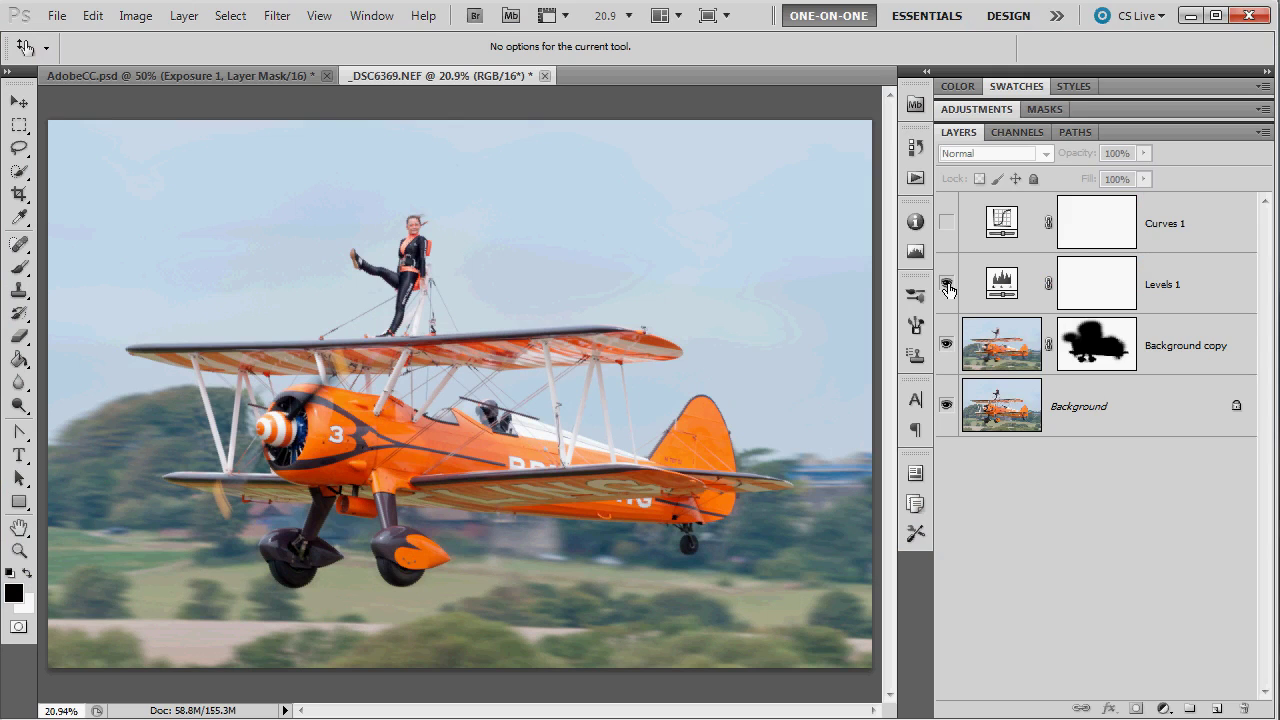
click(945, 223)
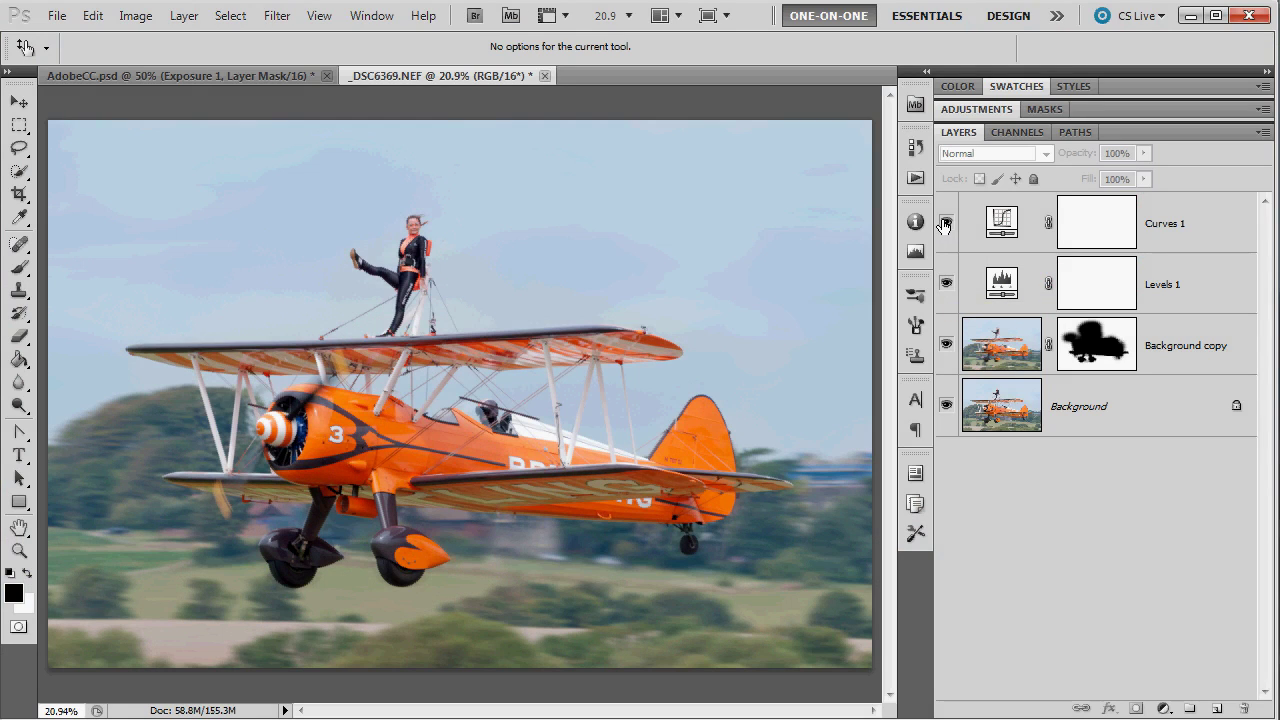